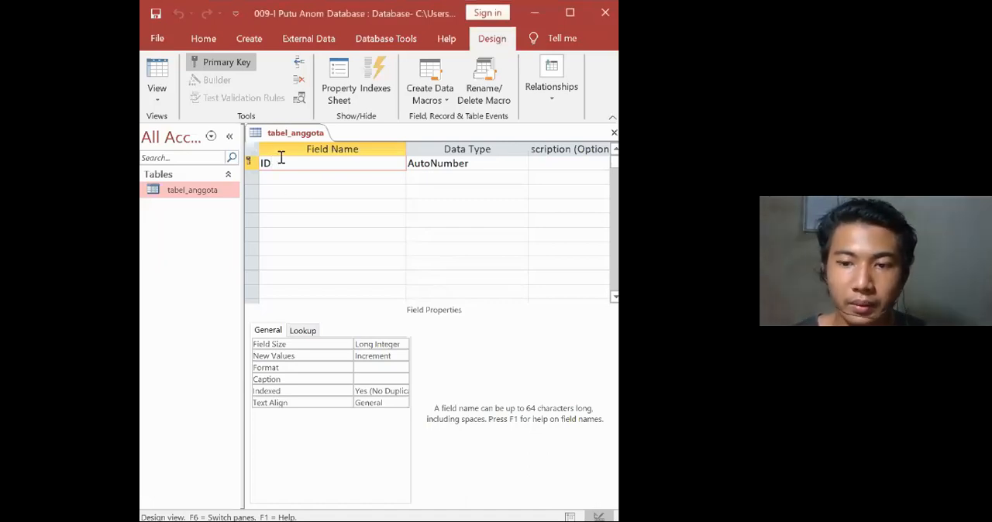
Rename the ID field of tabel_anggota to NIM.
{"action": "key", "text": "BackSpace"}
{"action": "key", "text": "BackSpace"}
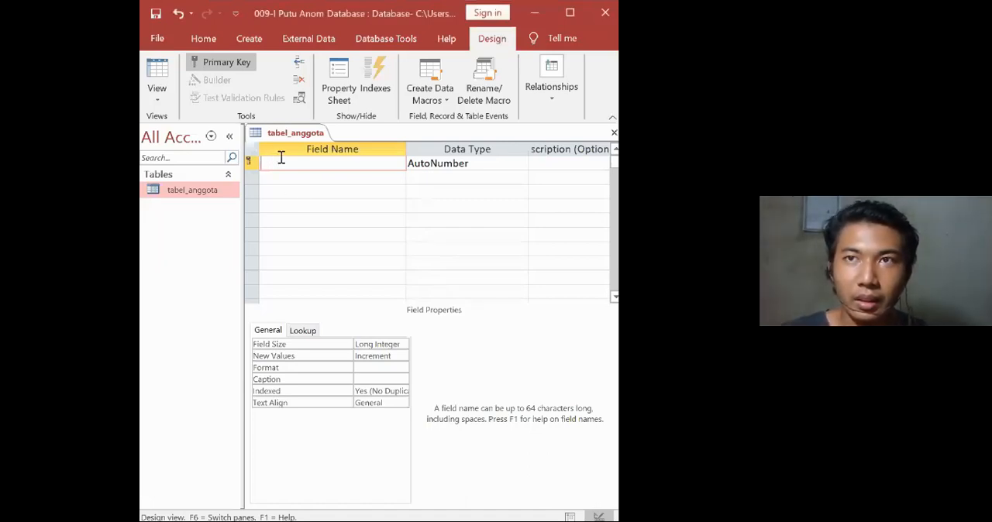
{"action": "key", "text": "alt+Tab"}
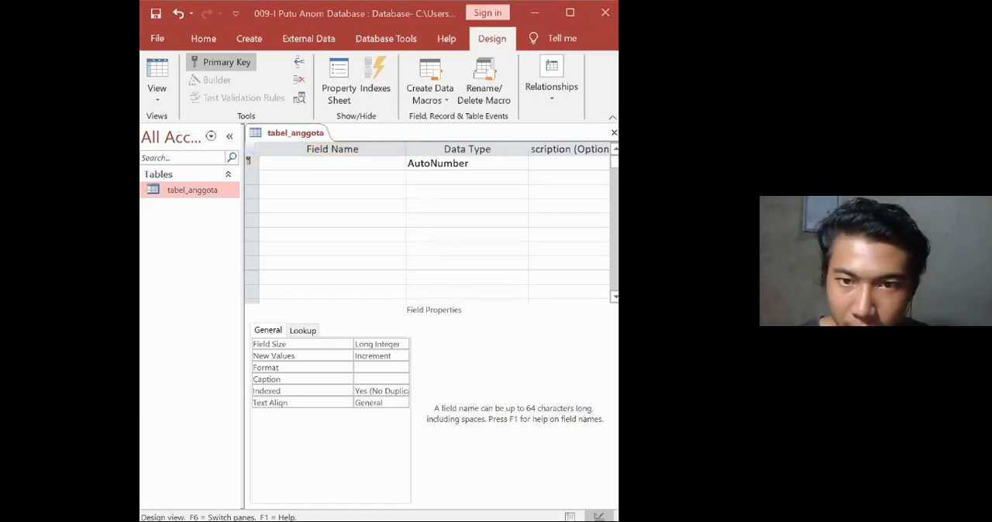
{"action": "key", "text": "alt+Tab"}
{"action": "type", "text": "N"}
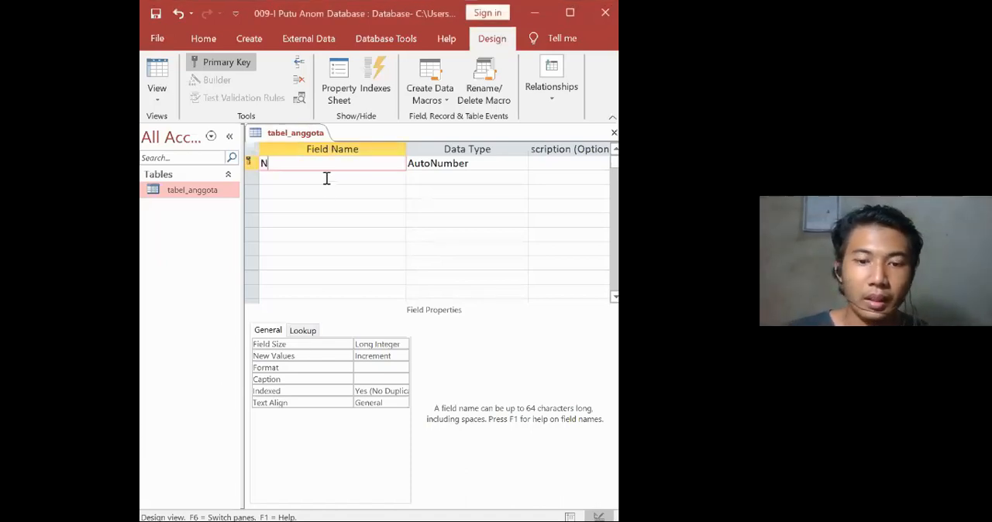
{"action": "type", "text": "IM"}
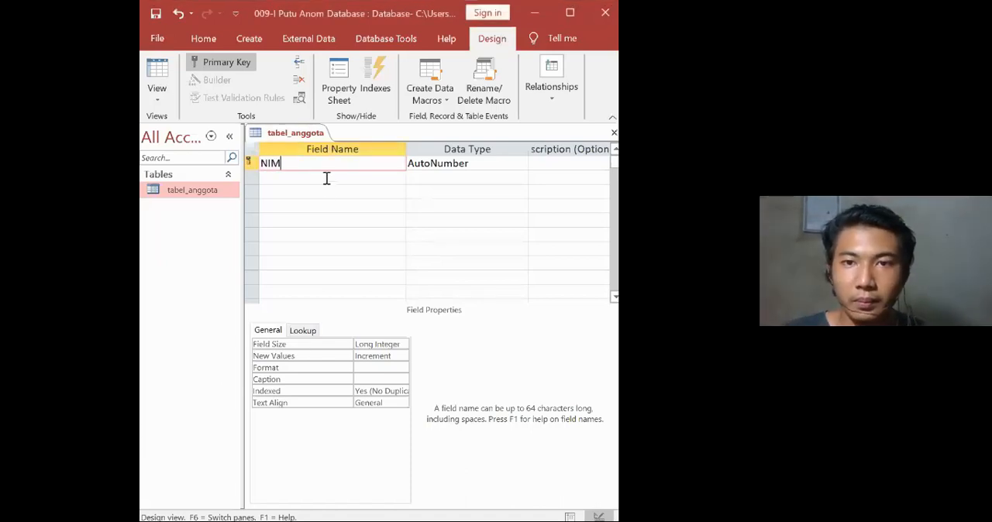
Set the NIM field's data type to Short Text, and toggle its primary key off and on again.
{"action": "left_click", "coordinate": [471, 164]}
{"action": "left_click", "coordinate": [521, 164]}
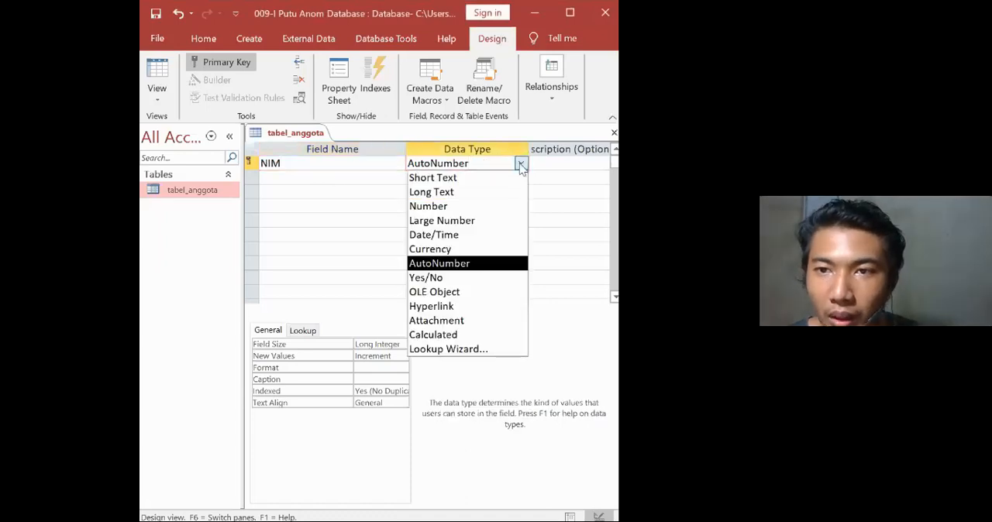
{"action": "left_click", "coordinate": [513, 178]}
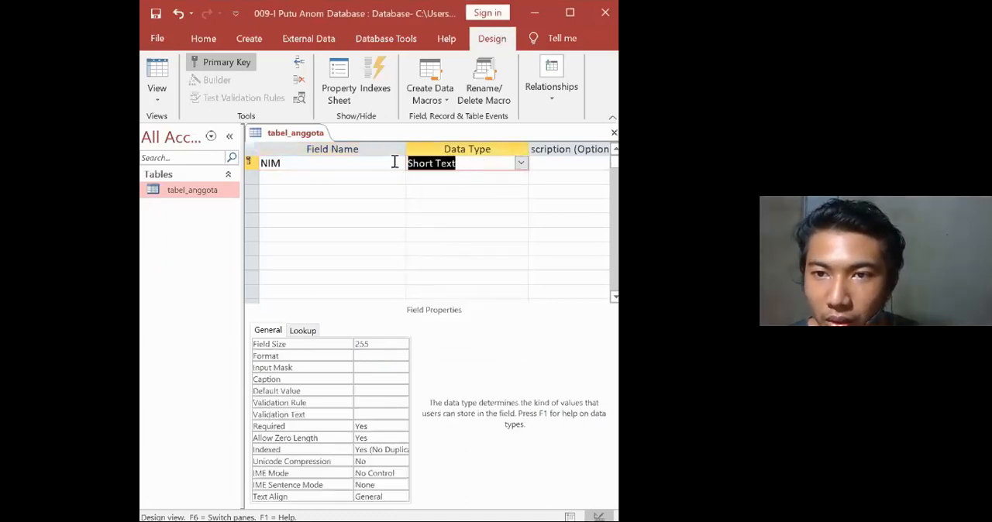
{"action": "left_click", "coordinate": [200, 62]}
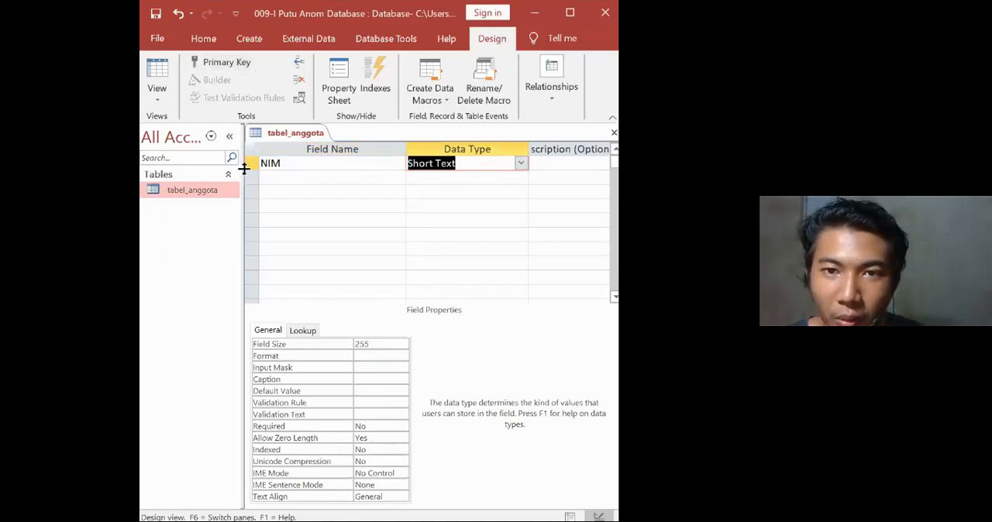
{"action": "left_click", "coordinate": [217, 62]}
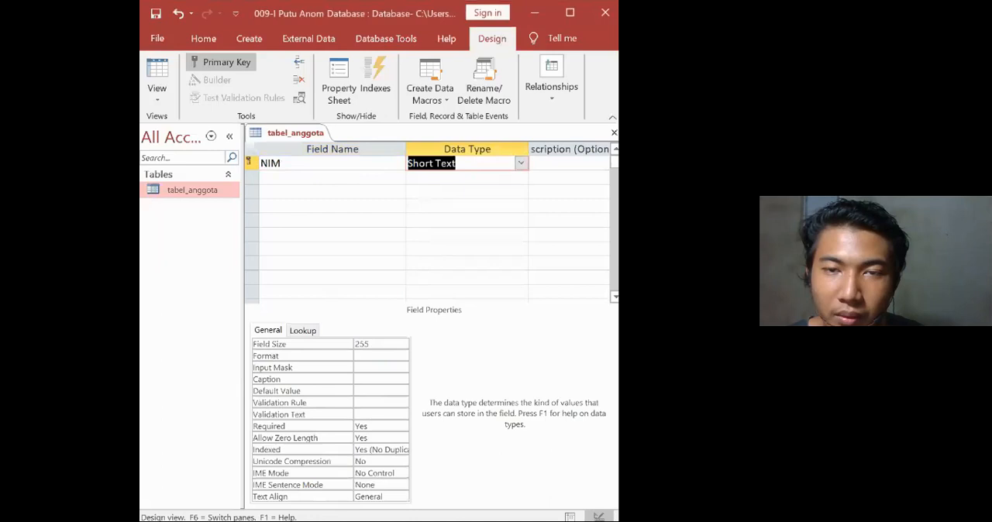
Set the NIM field's size to 10.
{"action": "left_click", "coordinate": [314, 183]}
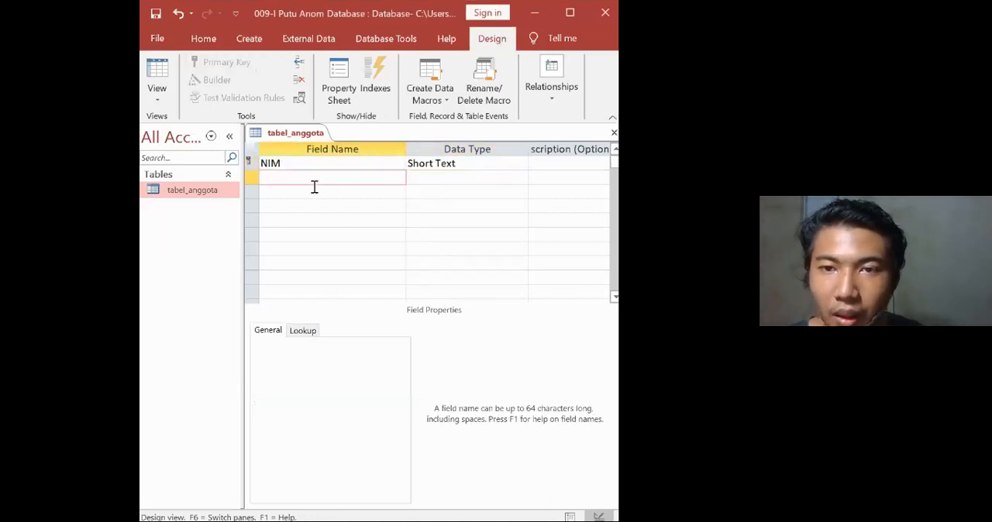
{"action": "left_click", "coordinate": [446, 165]}
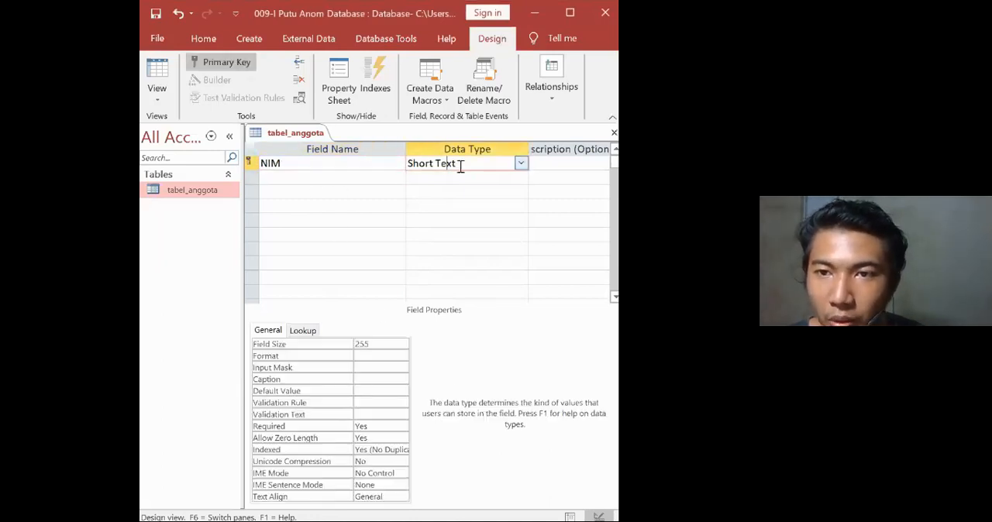
{"action": "left_click", "coordinate": [390, 344]}
{"action": "key", "text": "BackSpace"}
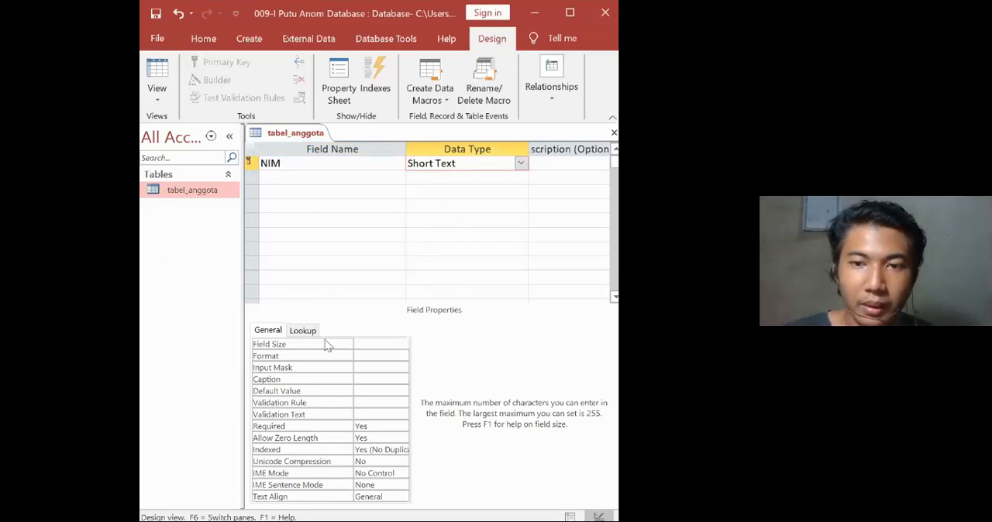
{"action": "type", "text": "10"}
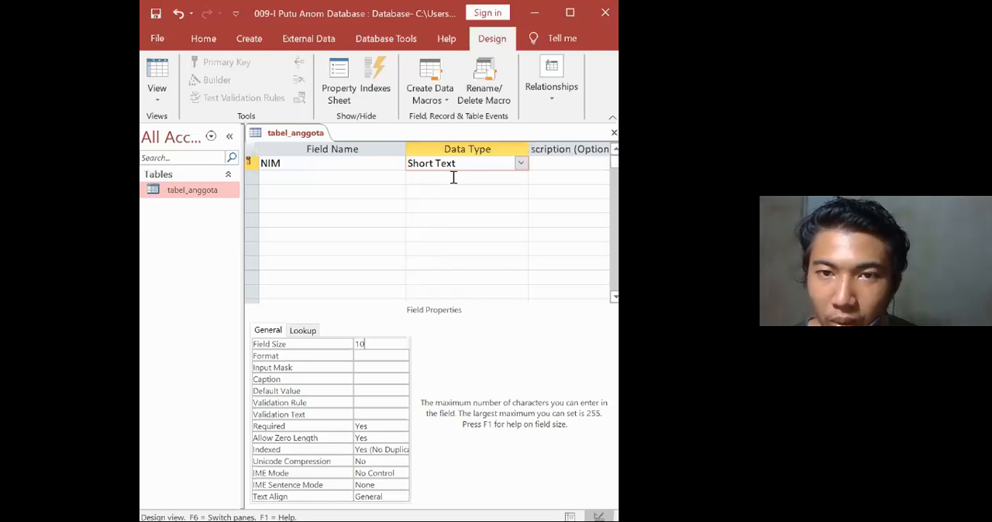
Add a field named Nama below NIM with the Short Text data type.
{"action": "left_click", "coordinate": [357, 176]}
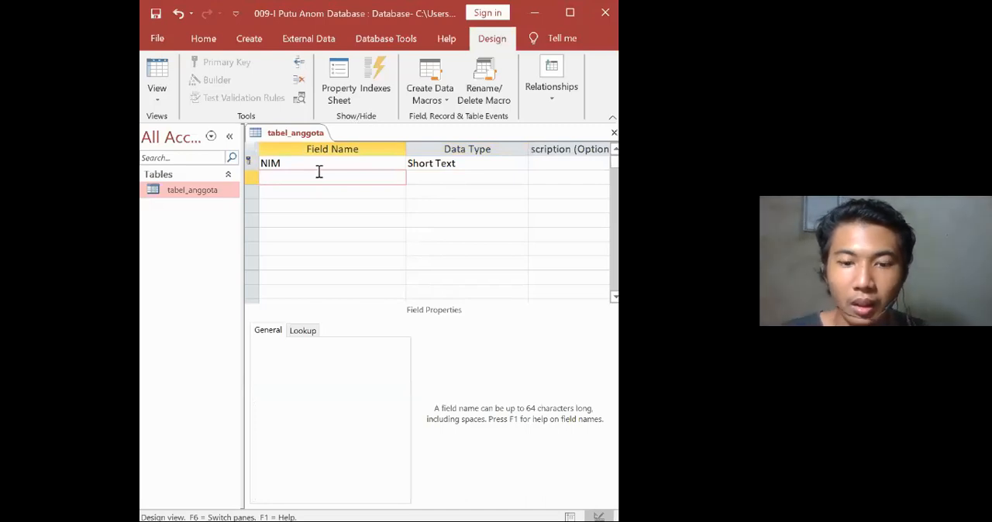
{"action": "type", "text": "Nama"}
{"action": "key", "text": "Tab"}
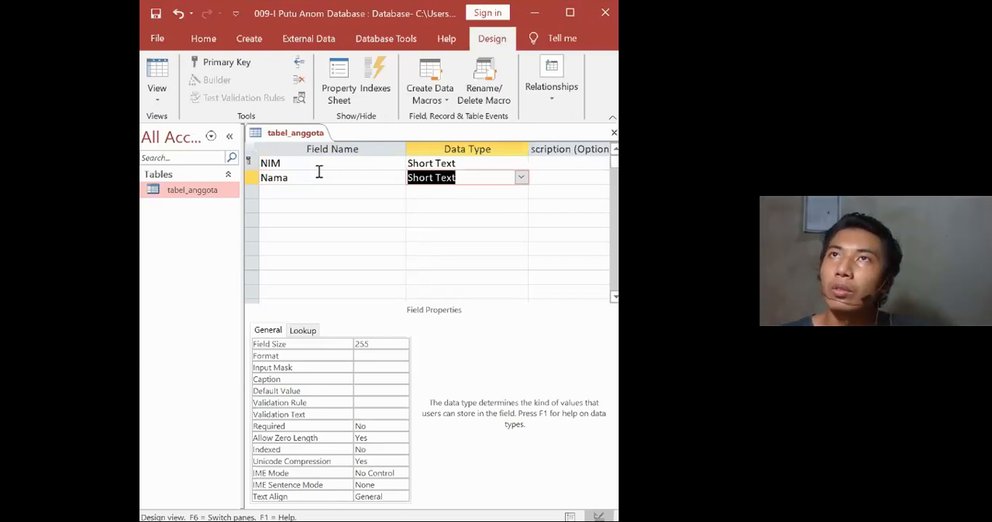
{"action": "left_click", "coordinate": [521, 178]}
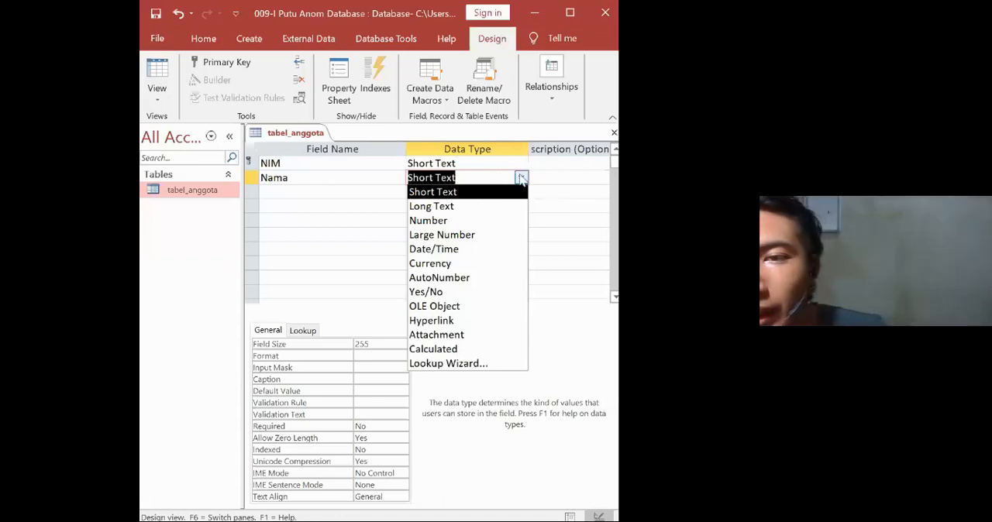
{"action": "left_click", "coordinate": [536, 179]}
{"action": "left_click", "coordinate": [521, 177]}
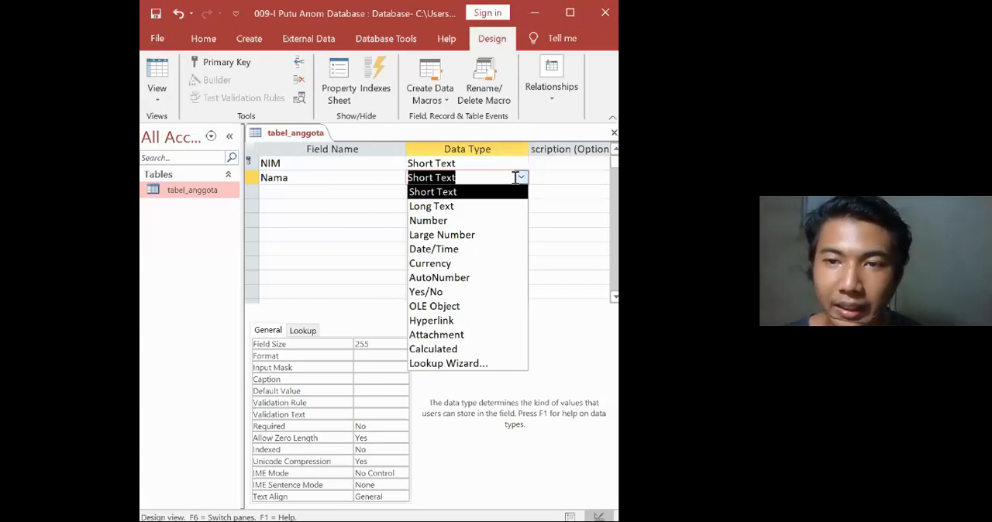
{"action": "left_click", "coordinate": [544, 178]}
{"action": "left_click", "coordinate": [503, 181]}
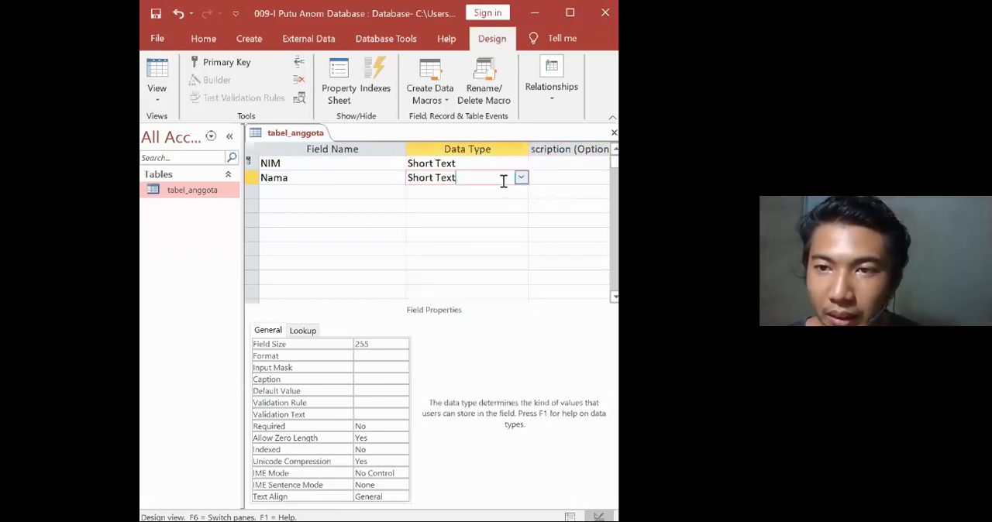
Set the Nama field's size to 30 and go to the empty field row below it.
{"action": "left_click", "coordinate": [382, 344]}
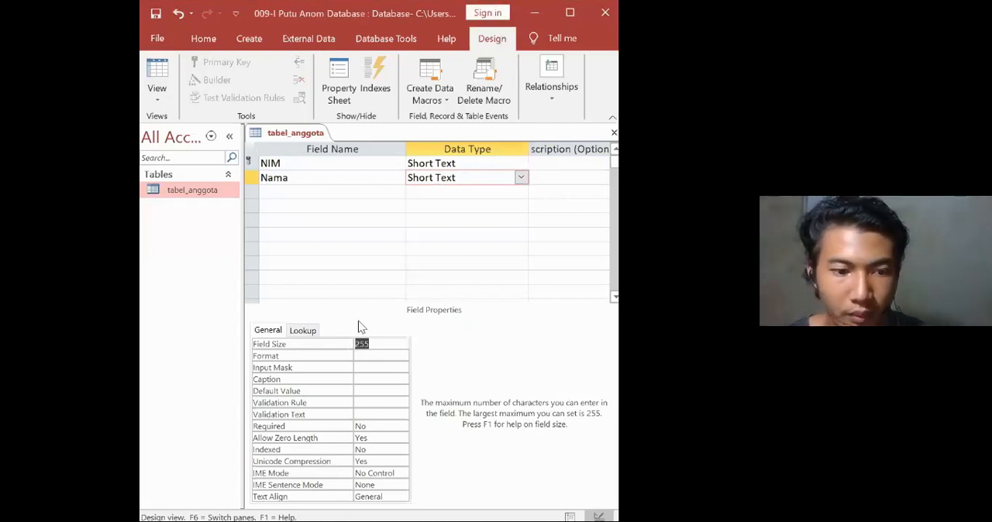
{"action": "type", "text": "30"}
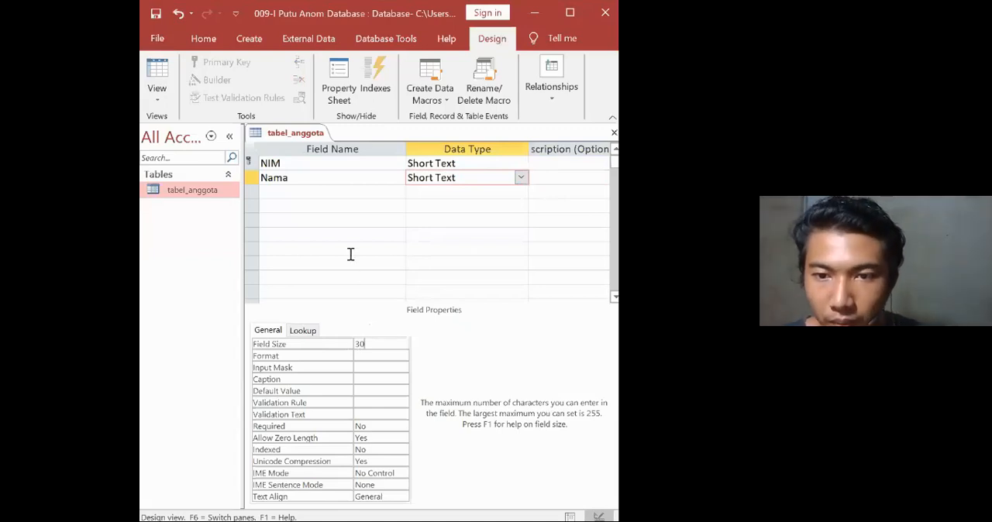
{"action": "left_click", "coordinate": [339, 232]}
{"action": "left_click", "coordinate": [315, 192]}
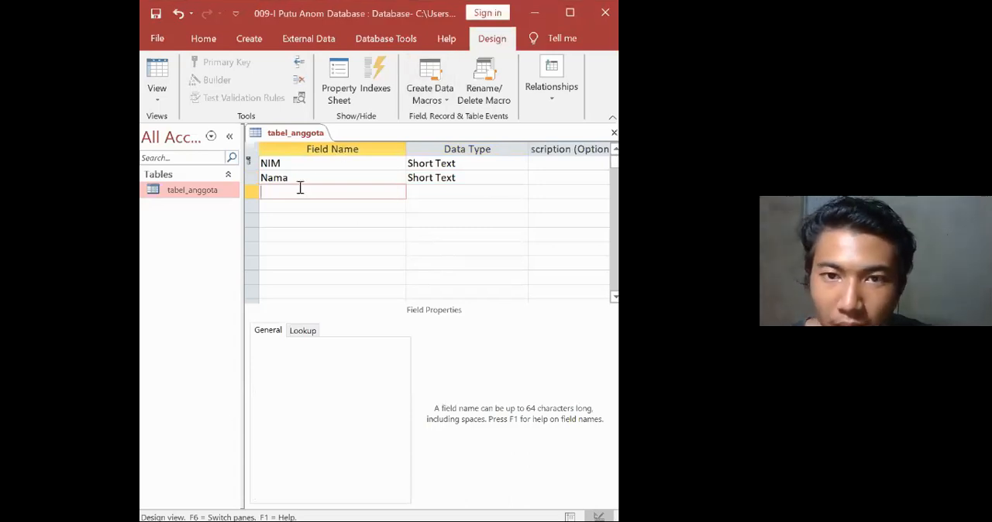
{"action": "type", "text": "Jurusma"}
{"action": "key", "text": "BackSpace"}
{"action": "key", "text": "BackSpace"}
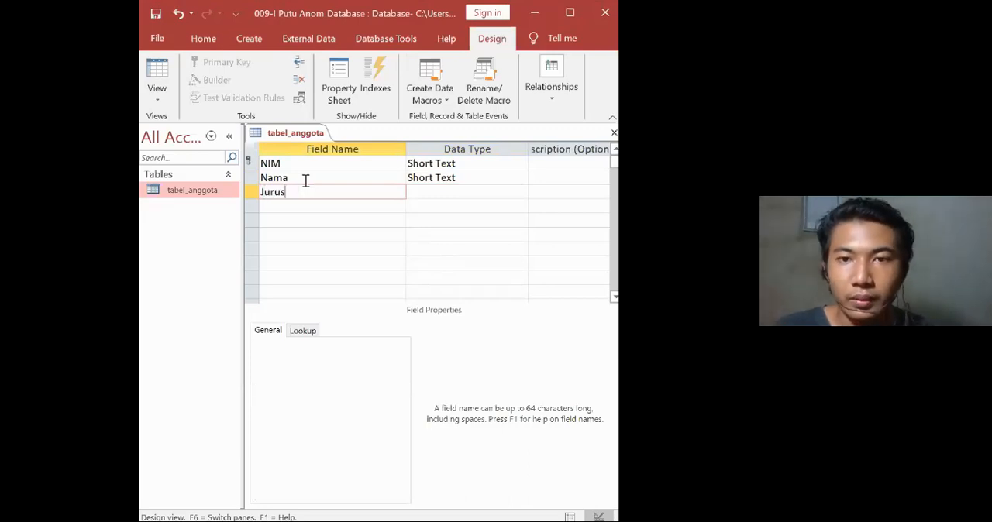
{"action": "key", "text": "BackSpace"}
{"action": "key", "text": "BackSpace"}
{"action": "key", "text": "BackSpace"}
{"action": "key", "text": "BackSpace"}
{"action": "key", "text": "BackSpace"}
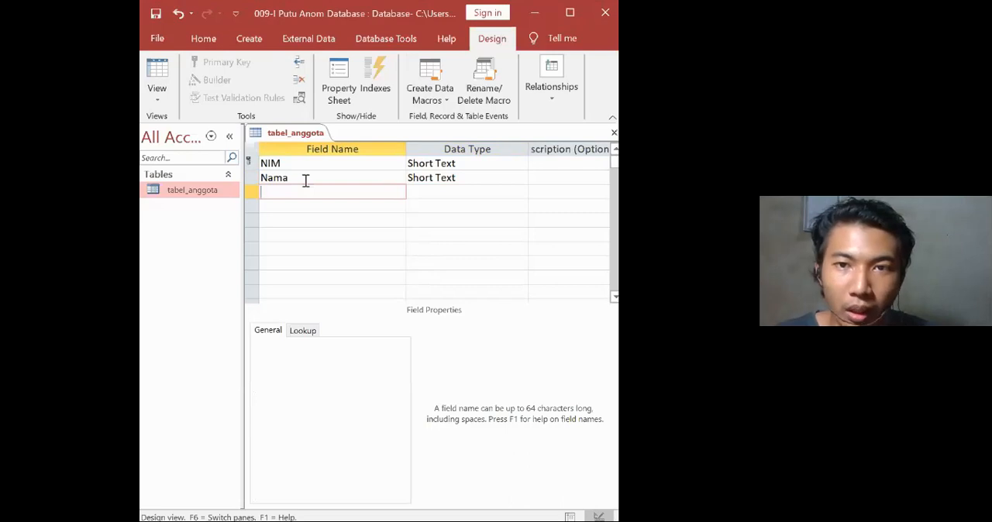
{"action": "type", "text": "Jenis "}
{"action": "type", "text": "kemali"}
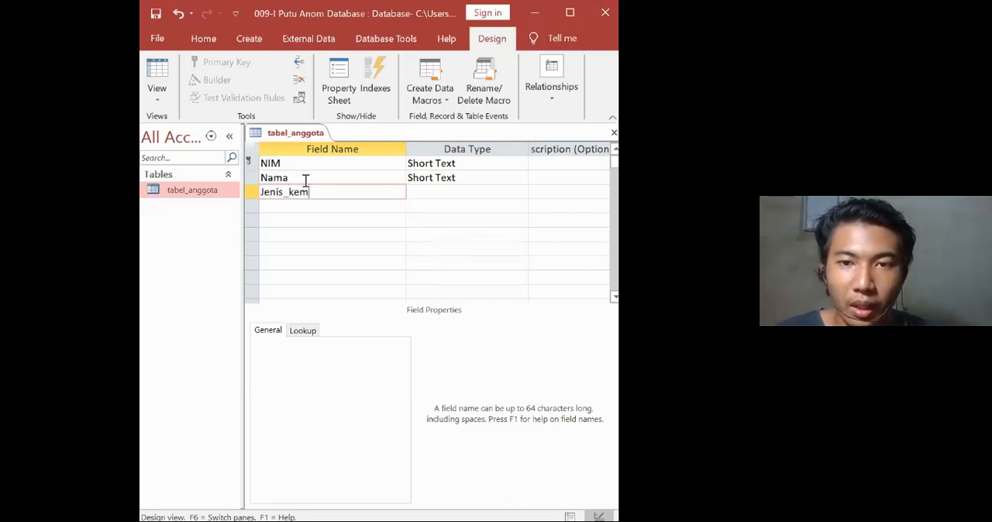
{"action": "key", "text": "BackSpace"}
{"action": "key", "text": "BackSpace"}
{"action": "key", "text": "BackSpace"}
{"action": "key", "text": "BackSpace"}
{"action": "type", "text": "lam"}
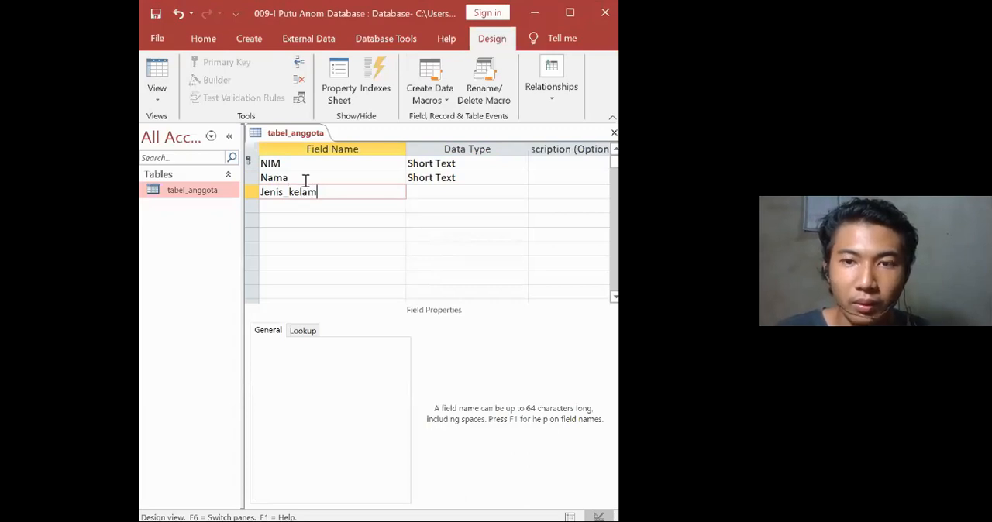
{"action": "key", "text": "BackSpace"}
{"action": "key", "text": "BackSpace"}
{"action": "key", "text": "BackSpace"}
{"action": "key", "text": "BackSpace"}
{"action": "key", "text": "BackSpace"}
{"action": "key", "text": "BackSpace"}
{"action": "key", "text": "BackSpace"}
{"action": "key", "text": "BackSpace"}
{"action": "key", "text": "BackSpace"}
Add a field named Jurusan below Nama with the Short Text data type.
{"action": "key", "text": "BackSpace"}
{"action": "key", "text": "BackSpace"}
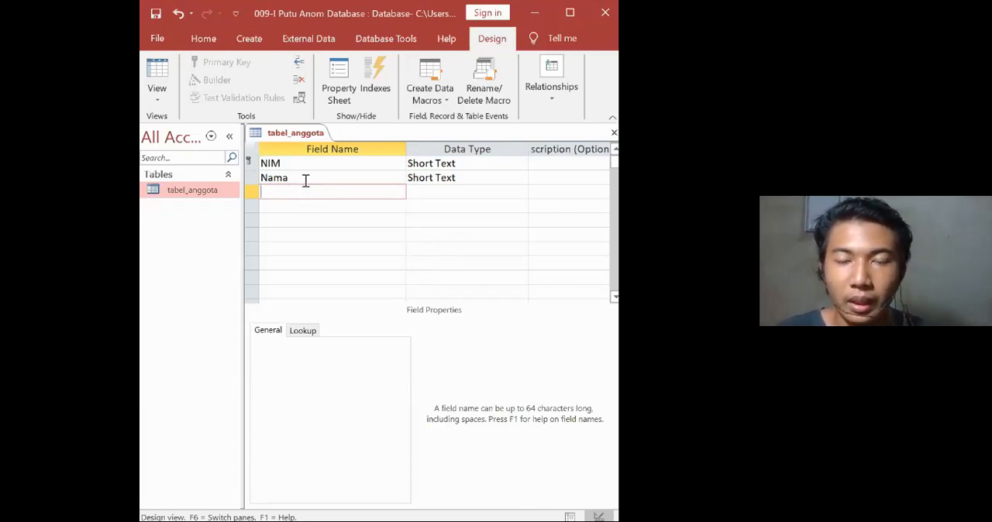
{"action": "type", "text": "Jurusan"}
{"action": "key", "text": "Tab"}
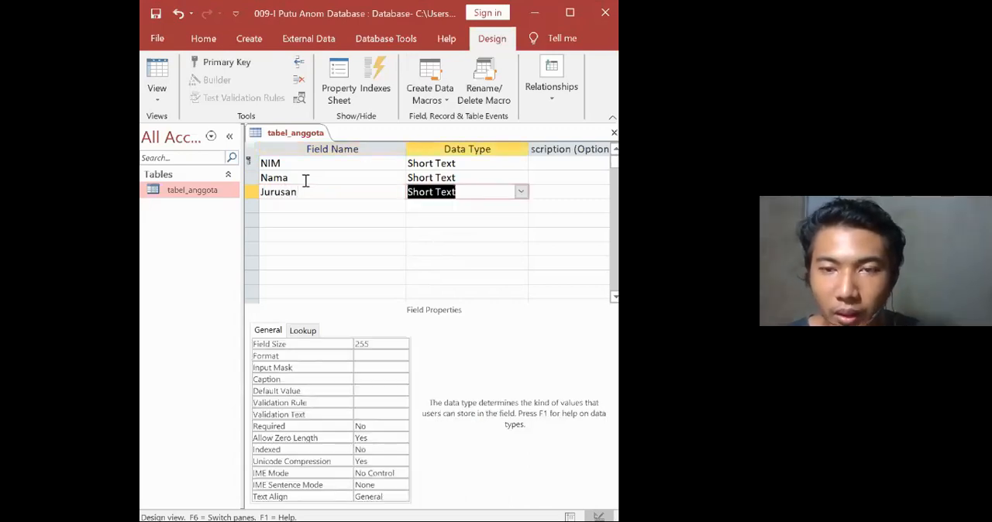
Set the Jurusan field's size to 20.
{"action": "left_click", "coordinate": [521, 191]}
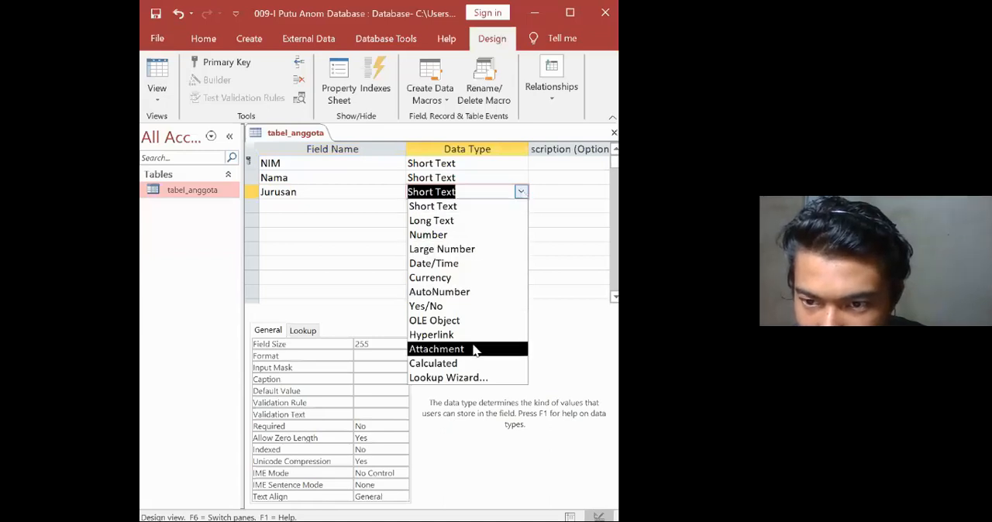
{"action": "left_click_drag", "start_coordinate": [385, 346], "coordinate": [331, 352]}
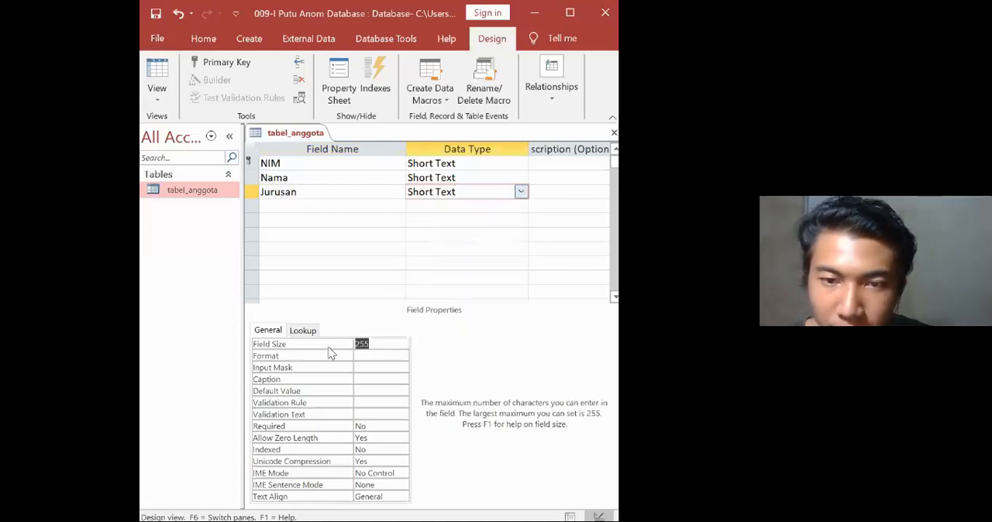
{"action": "key", "text": "BackSpace"}
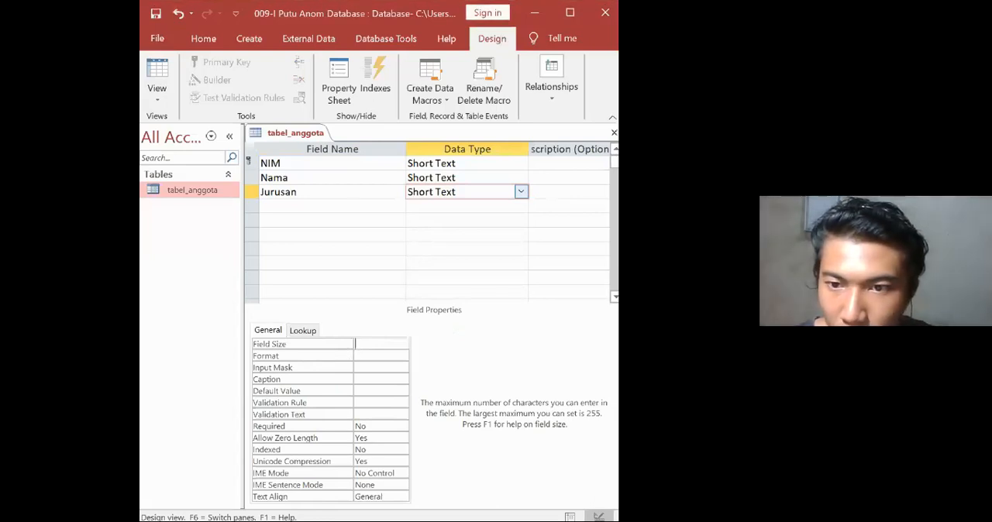
{"action": "type", "text": "20"}
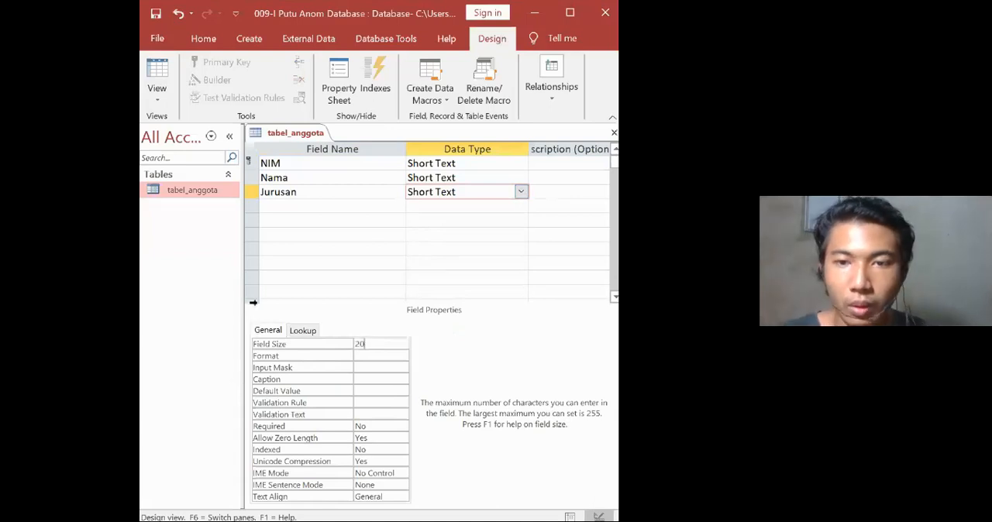
Start the Lookup Wizard for the Jurusan field and choose to type in the list values manually.
{"action": "left_click", "coordinate": [522, 193]}
{"action": "left_click", "coordinate": [453, 379]}
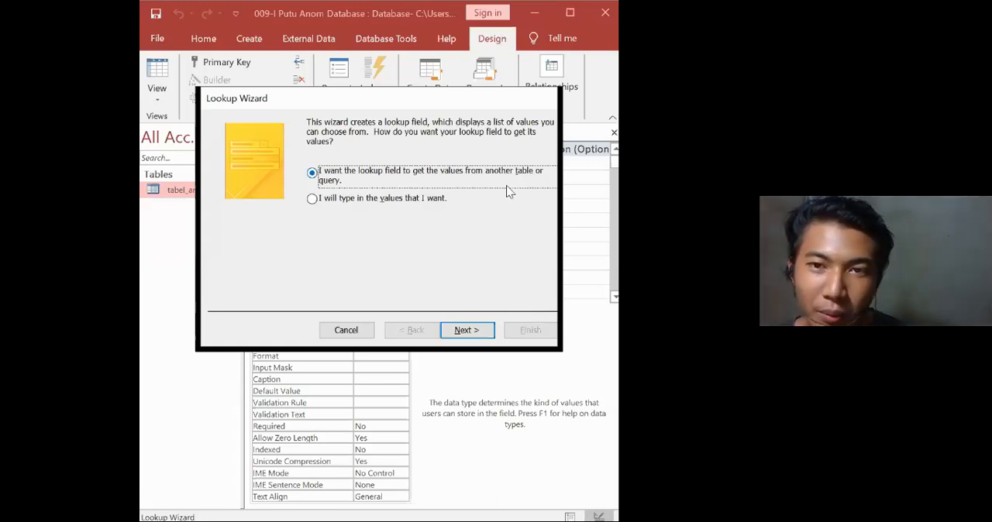
{"action": "left_click", "coordinate": [324, 201]}
{"action": "left_click", "coordinate": [459, 330]}
Enter Administrasi Niaga, Akuntansi and Pariwisata as the first three lookup values for the Jurusan field.
{"action": "left_click", "coordinate": [254, 211]}
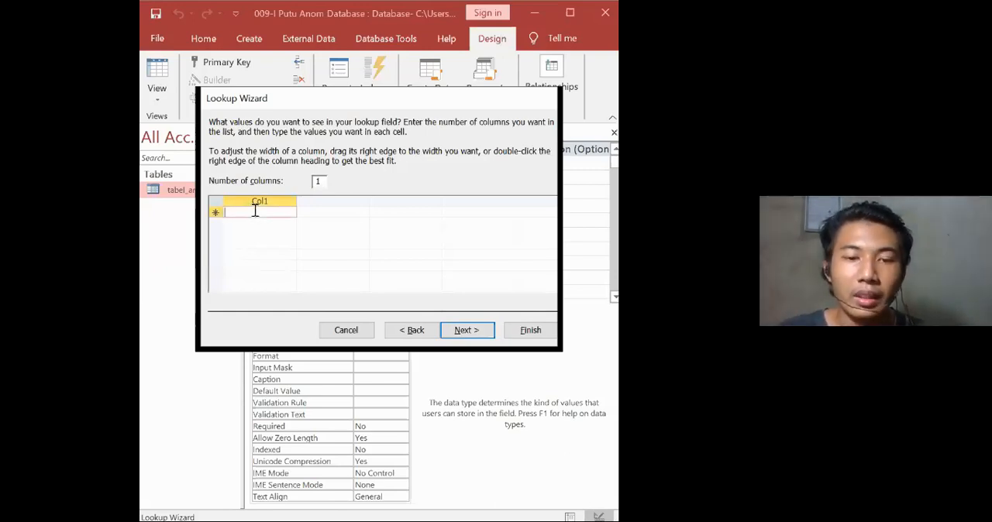
{"action": "type", "text": "S"}
{"action": "type", "text": "Ad"}
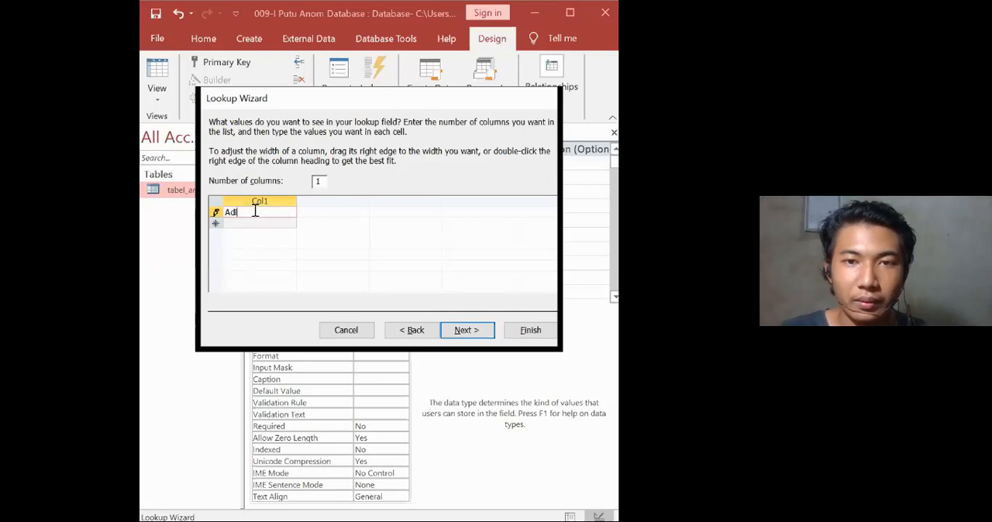
{"action": "type", "text": "ministrasi Niaga"}
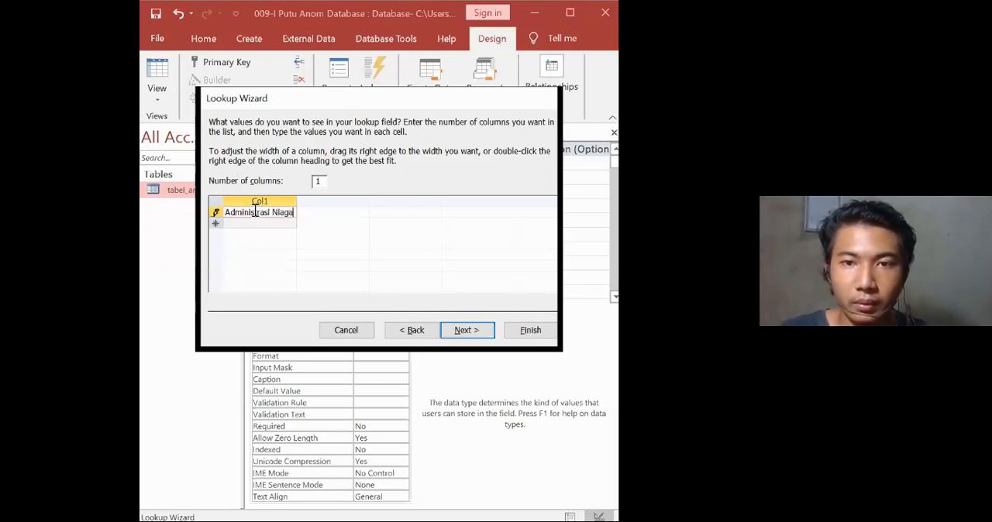
{"action": "key", "text": "Tab"}
{"action": "type", "text": "Aku"}
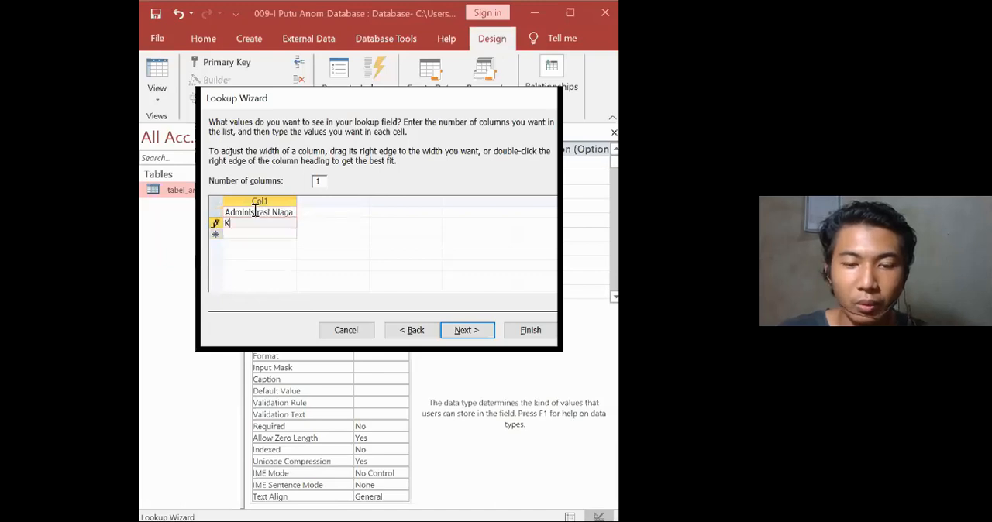
{"action": "type", "text": "ntansi"}
{"action": "key", "text": "Tab"}
{"action": "type", "text": "Pariwisata"}
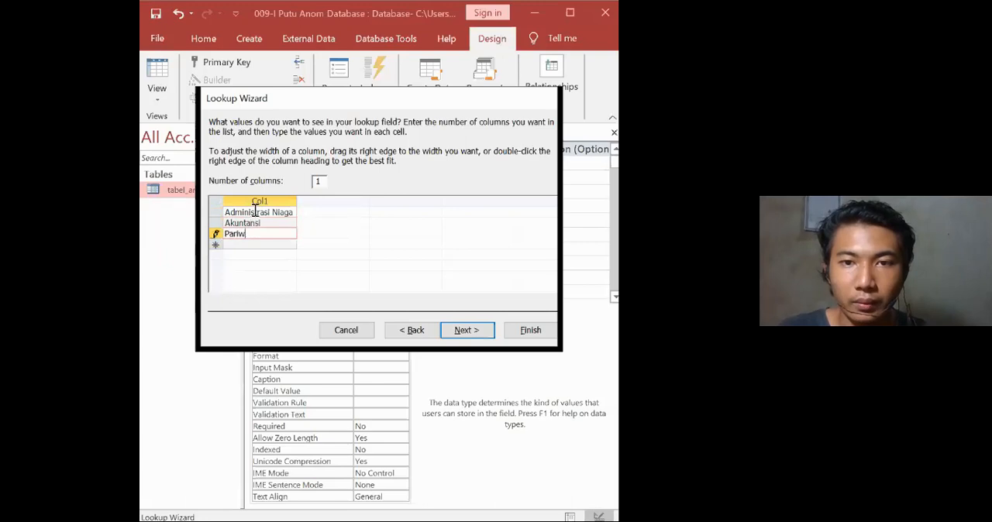
Add Teknik Elektro, Teknik Mesin and Teknik Sipil to the Jurusan lookup values and finish the wizard with the label Jurusan.
{"action": "key", "text": "Tab"}
{"action": "type", "text": "T"}
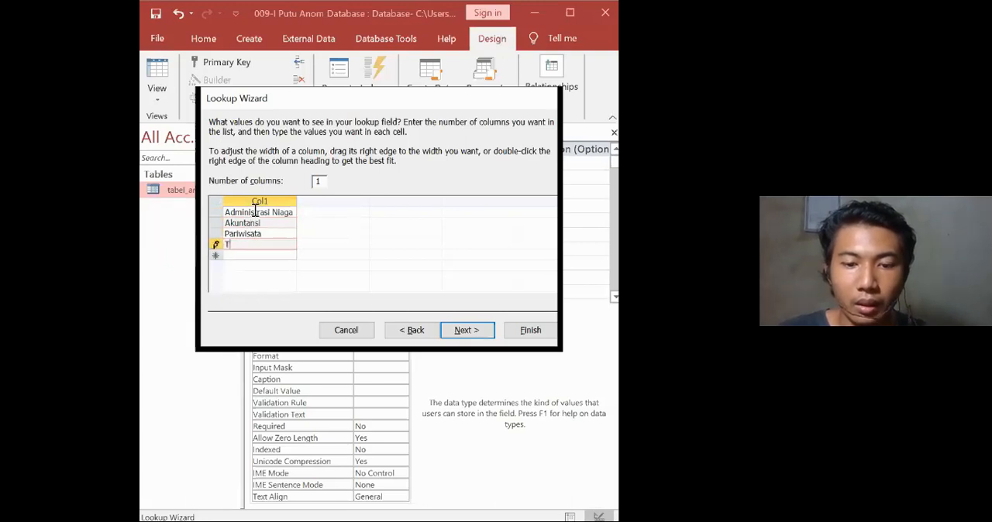
{"action": "type", "text": "eknik Elektro"}
{"action": "key", "text": "Tab"}
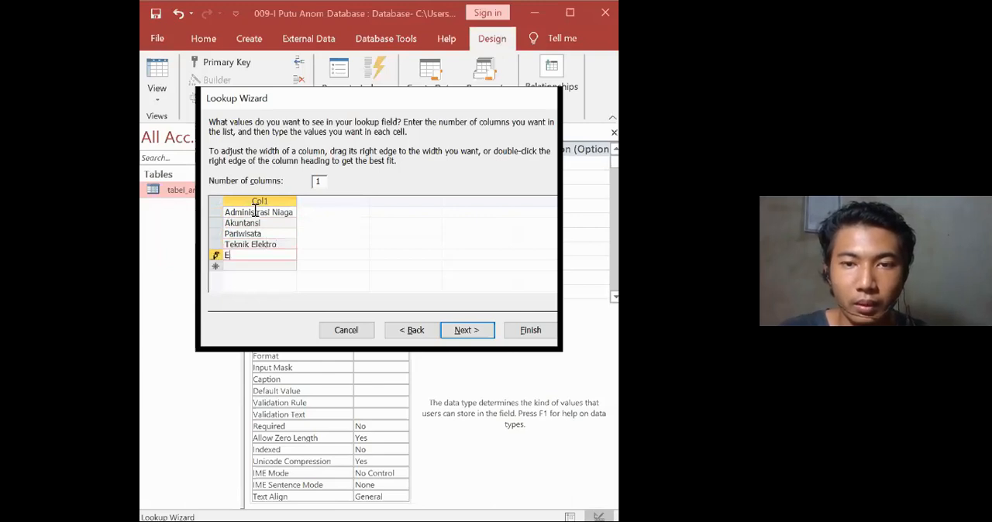
{"action": "type", "text": "TEknik"}
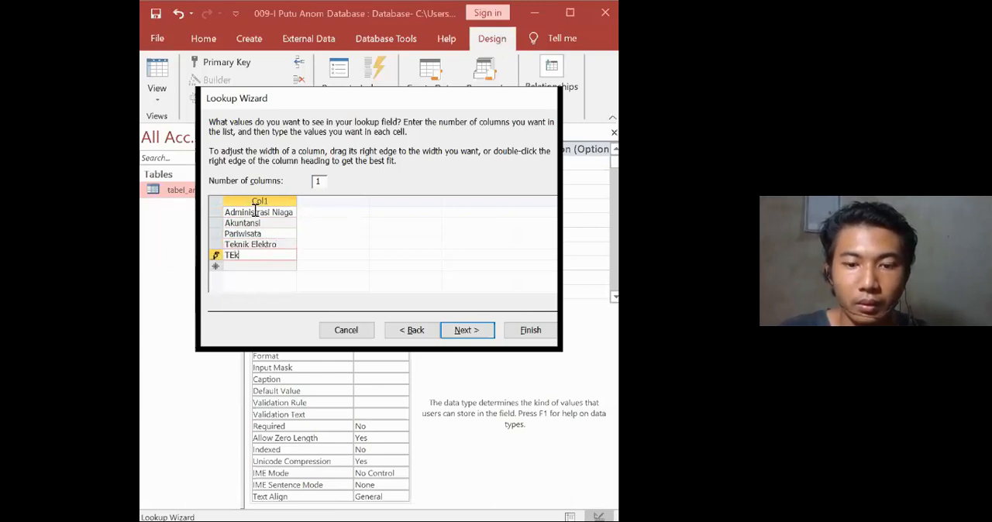
{"action": "key", "text": "BackSpace"}
{"action": "key", "text": "BackSpace"}
{"action": "key", "text": "BackSpace"}
{"action": "key", "text": "BackSpace"}
{"action": "key", "text": "BackSpace"}
{"action": "type", "text": "eknik Mesin"}
{"action": "key", "text": "Tab"}
{"action": "type", "text": "Tekni"}
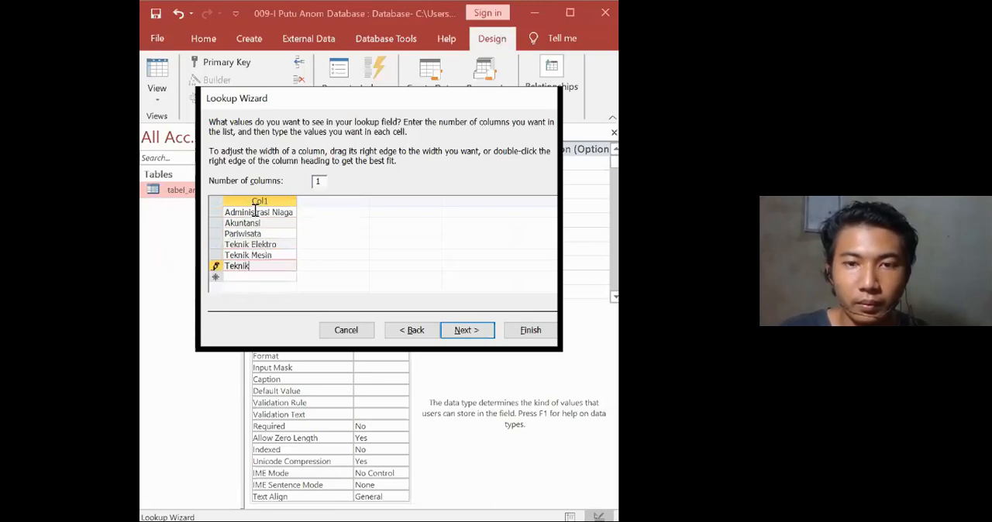
{"action": "type", "text": "k Sipil"}
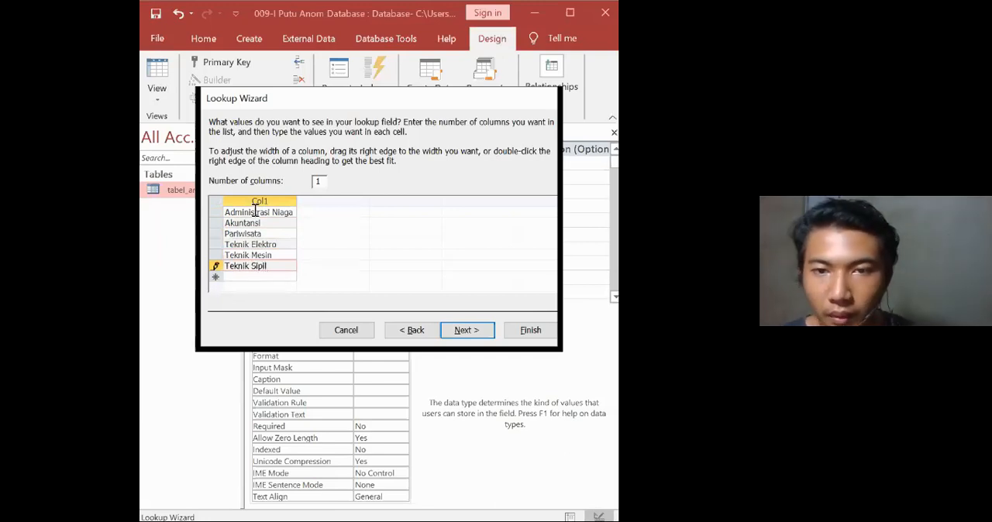
{"action": "left_click", "coordinate": [481, 330]}
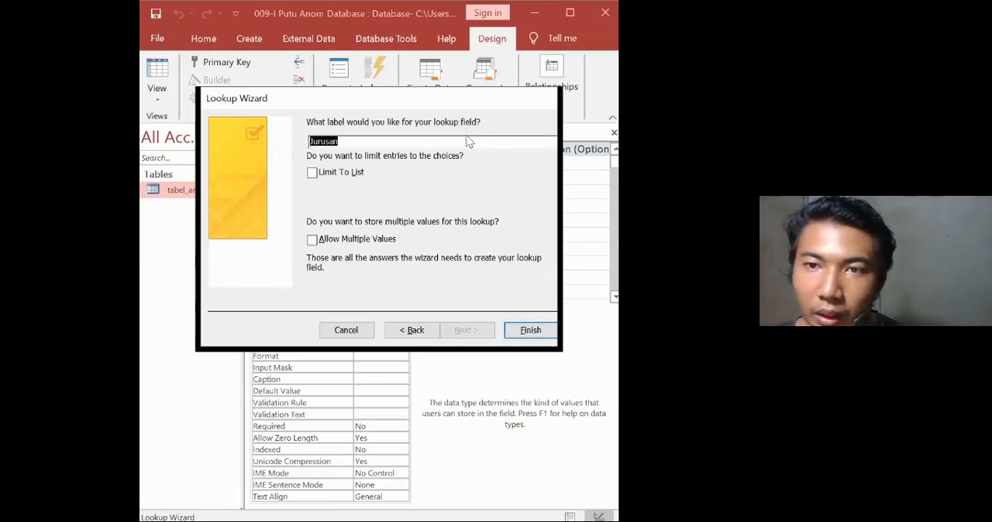
{"action": "left_click", "coordinate": [530, 331]}
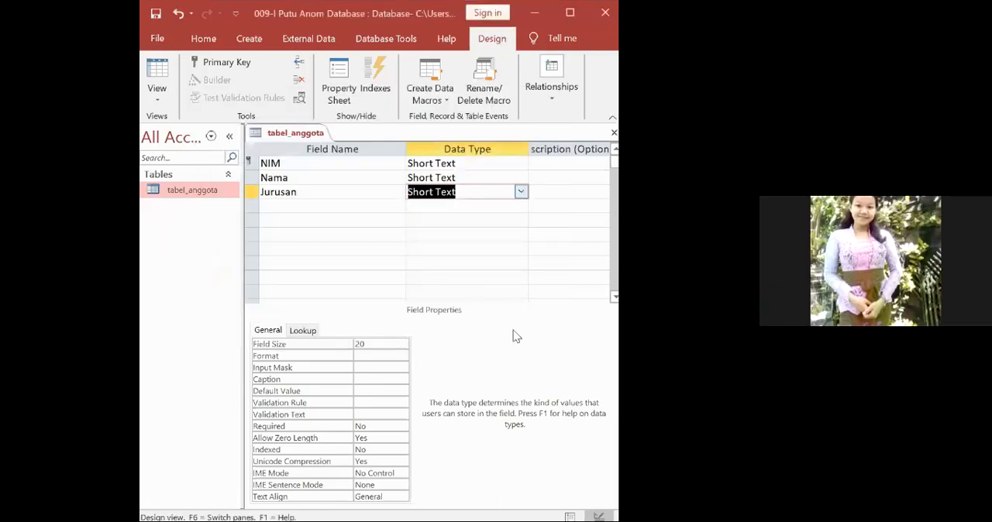
Add a field named Jenis_kelamin below Jurusan with the Short Text data type.
{"action": "left_click", "coordinate": [382, 204]}
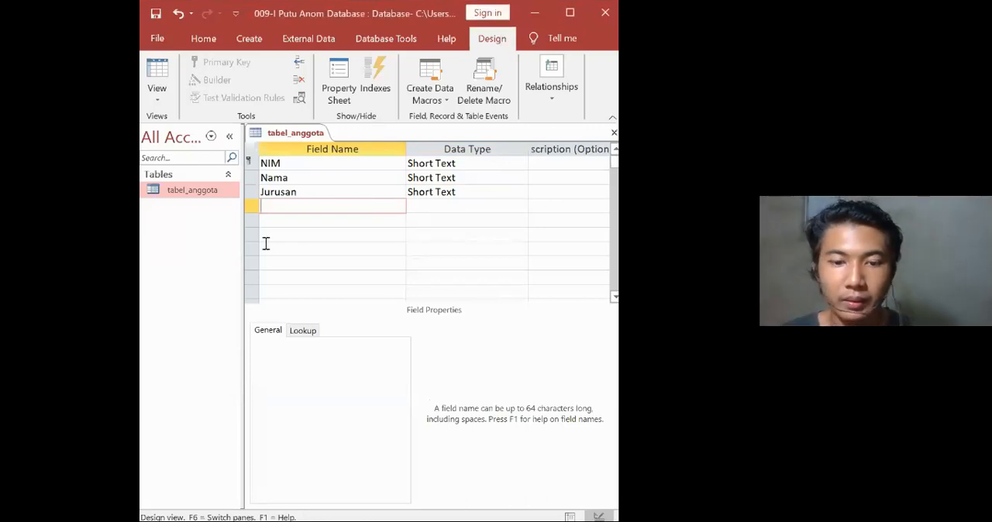
{"action": "type", "text": "Jenis"}
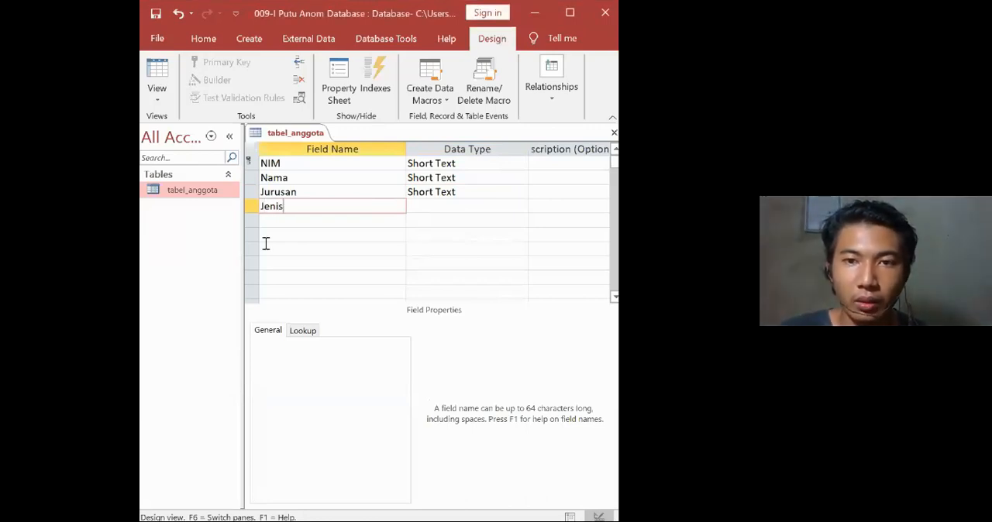
{"action": "type", "text": "_kelam"}
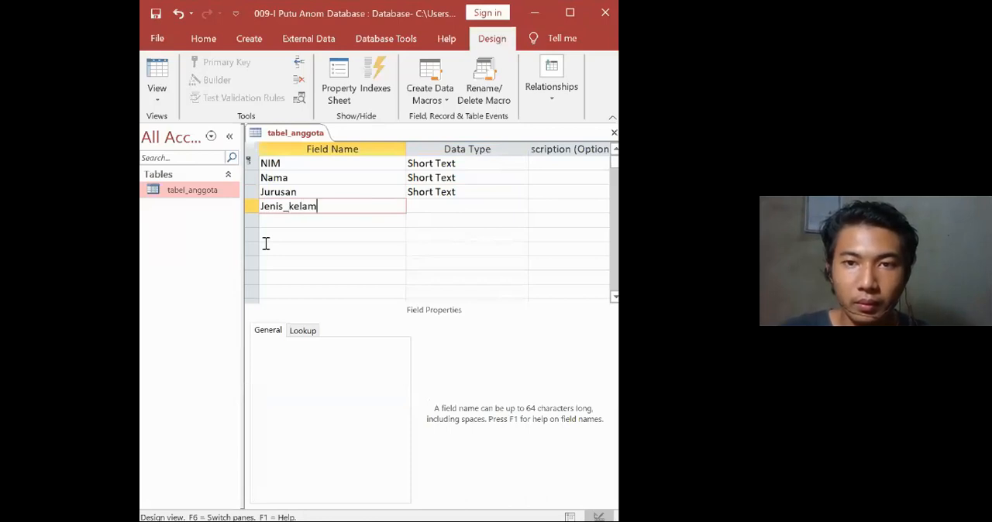
{"action": "type", "text": "in"}
{"action": "key", "text": "Tab"}
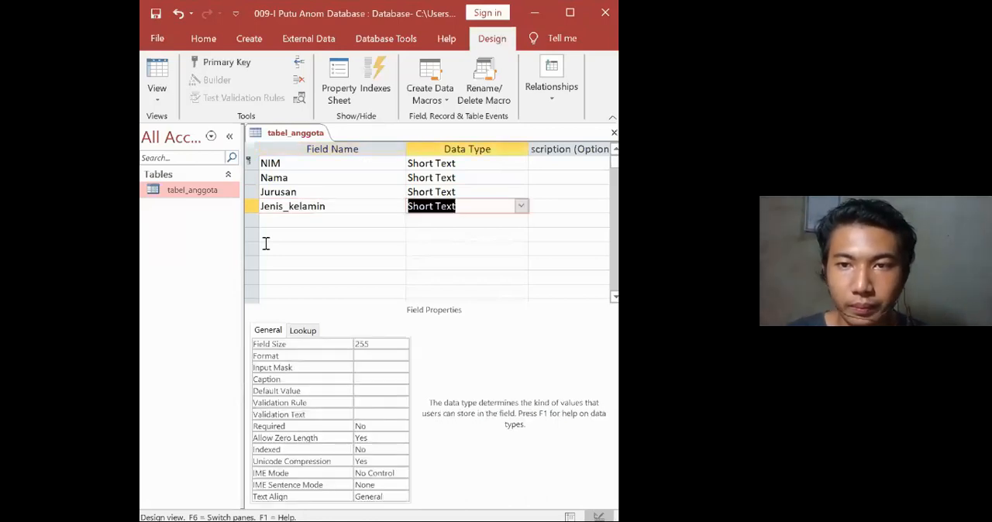
Start the Lookup Wizard for the Jenis_kelamin field and choose to type in the list values manually.
{"action": "left_click", "coordinate": [521, 207]}
{"action": "left_click", "coordinate": [448, 392]}
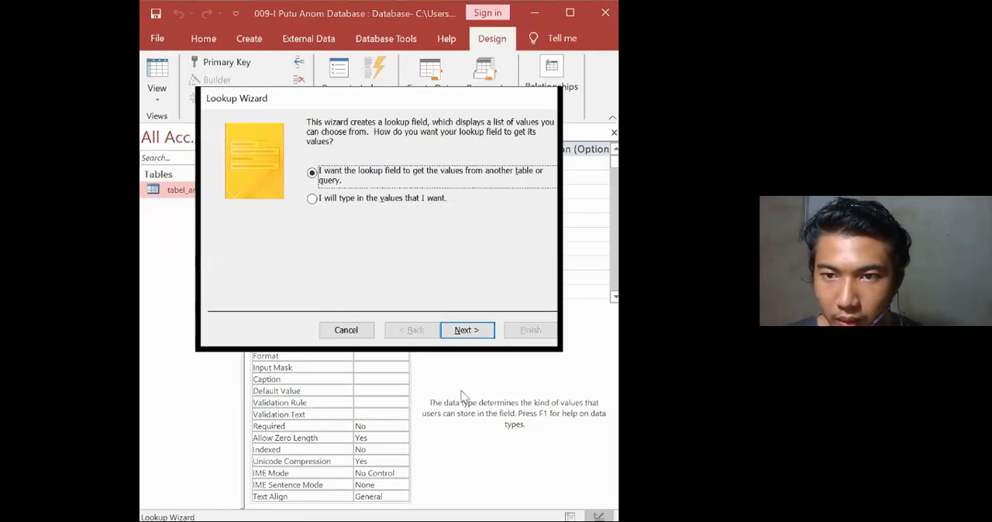
{"action": "left_click", "coordinate": [363, 203]}
{"action": "left_click", "coordinate": [469, 329]}
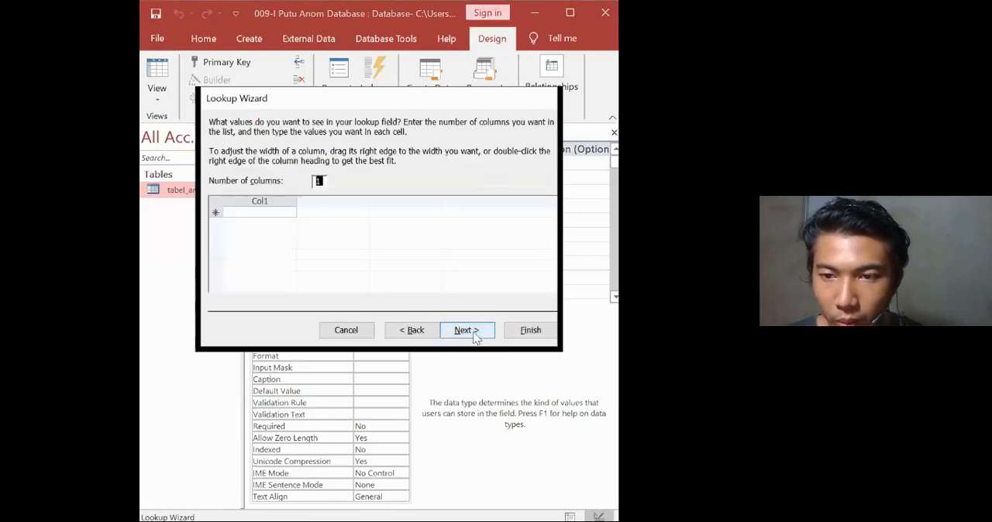
Enter Laki-laki and Perempuan as the lookup values for Jenis_kelamin and finish the wizard.
{"action": "left_click", "coordinate": [261, 217]}
{"action": "type", "text": "lak"}
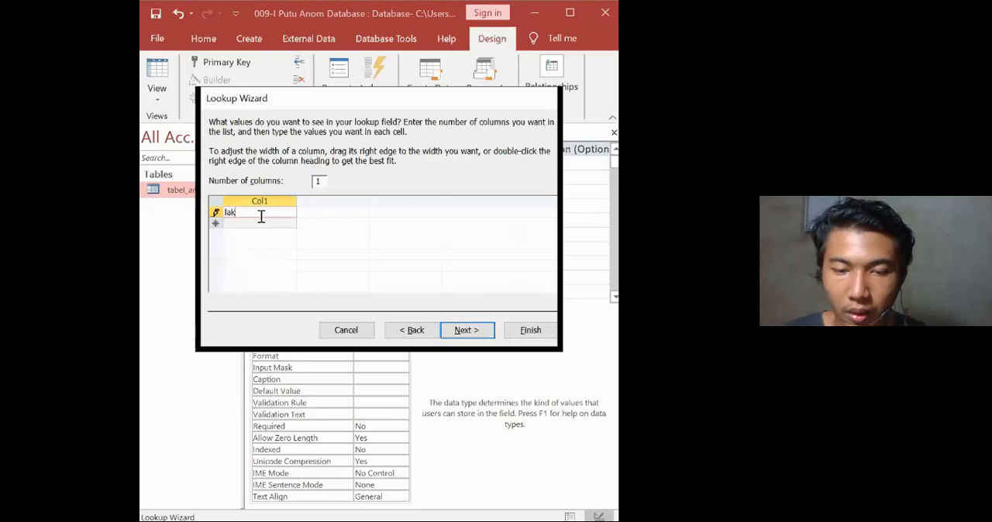
{"action": "key", "text": "BackSpace"}
{"action": "key", "text": "BackSpace"}
{"action": "key", "text": "BackSpace"}
{"action": "type", "text": "Laki-laki"}
{"action": "key", "text": "Return"}
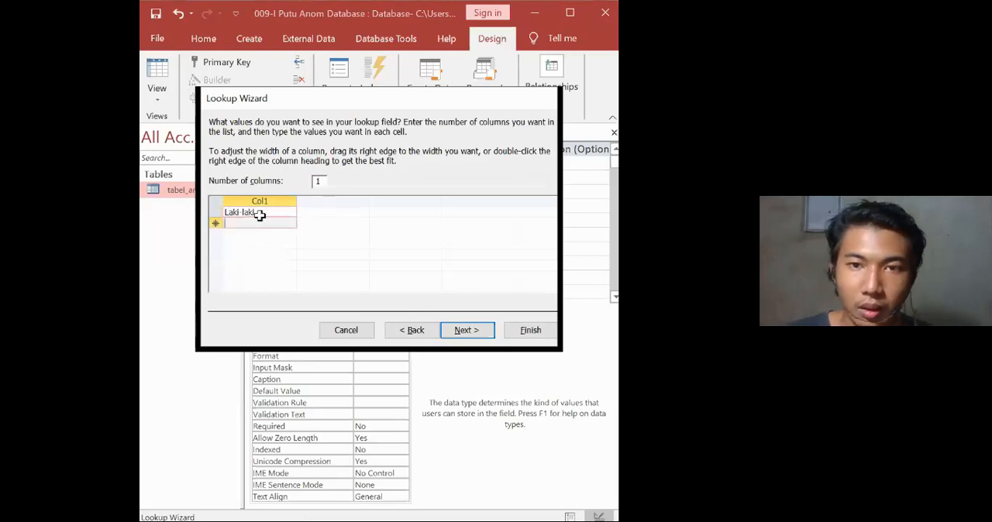
{"action": "type", "text": "Perempuan"}
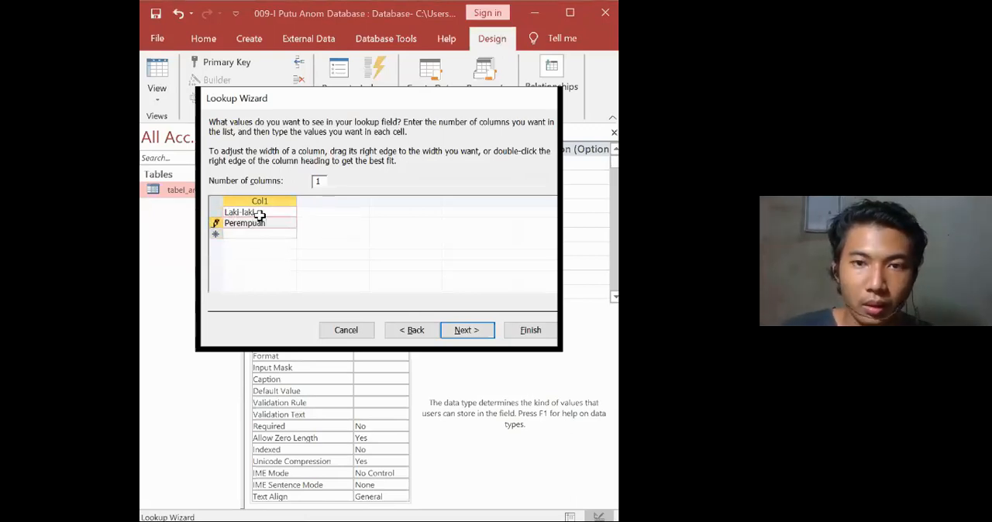
{"action": "left_click", "coordinate": [481, 335]}
{"action": "left_click", "coordinate": [516, 336]}
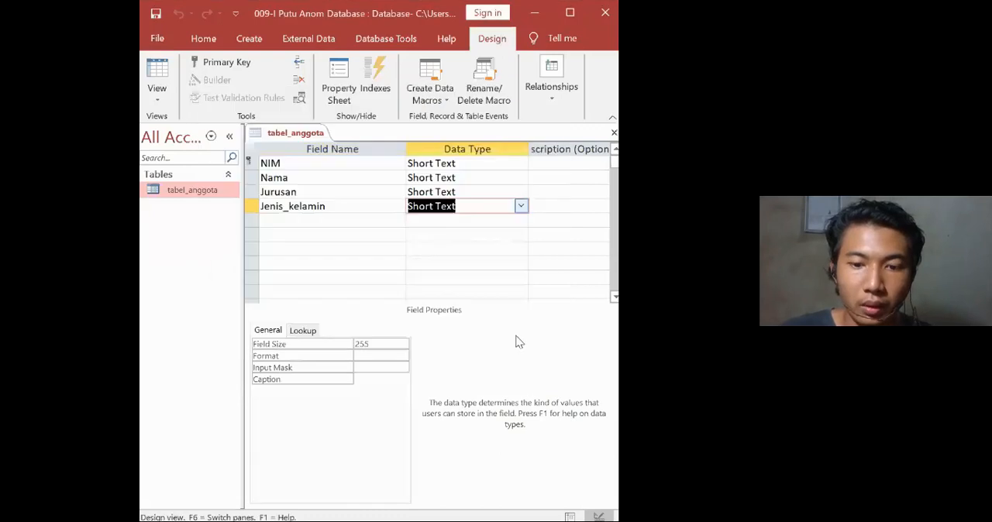
Set the Jenis_kelamin field's size to 10.
{"action": "left_click", "coordinate": [389, 347]}
{"action": "double_click", "coordinate": [388, 345]}
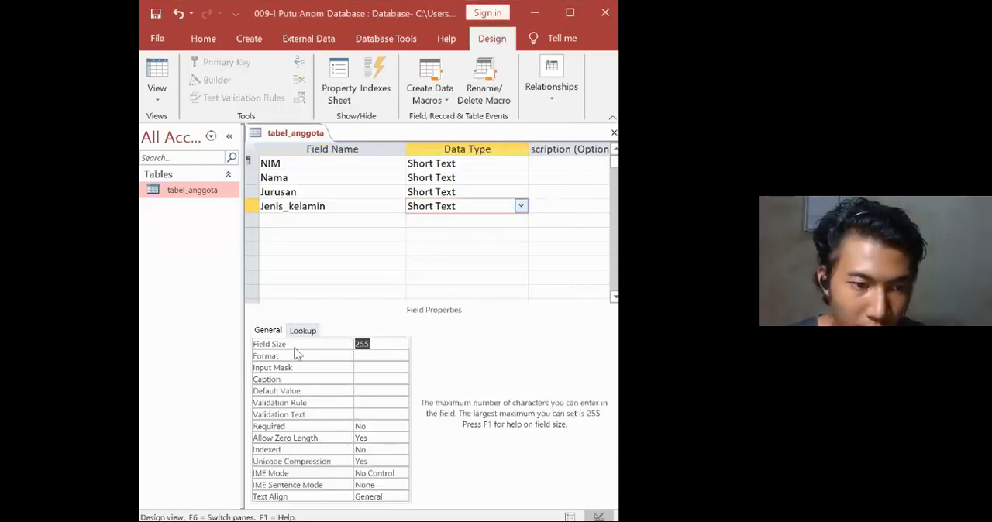
{"action": "type", "text": "10"}
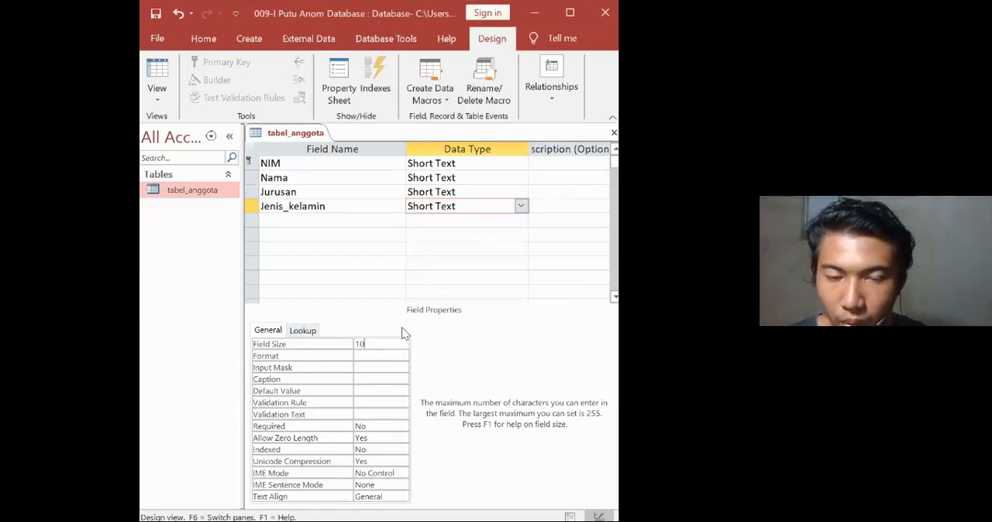
Add a field named Alamat below Jenis_kelamin with the Short Text data type.
{"action": "left_click", "coordinate": [345, 220]}
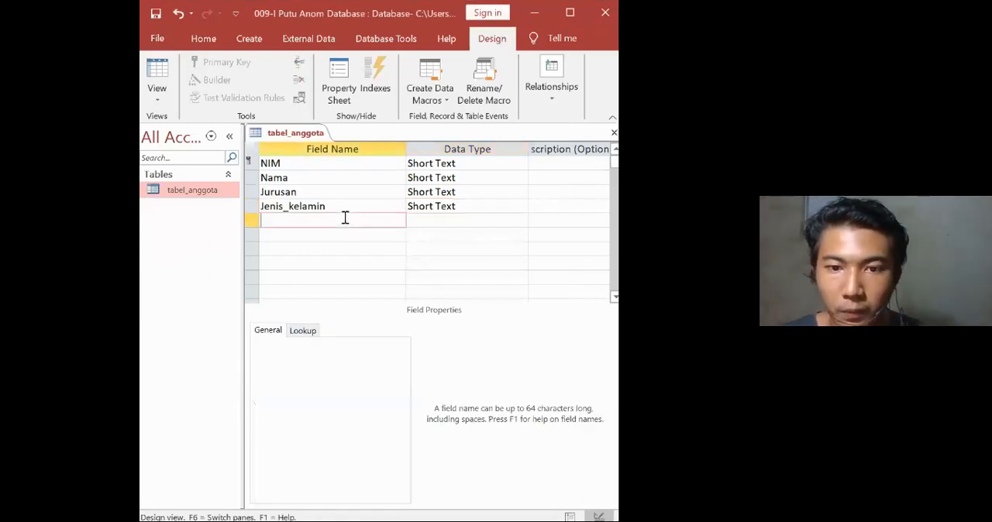
{"action": "type", "text": "Jenis"}
{"action": "key", "text": "BackSpace"}
{"action": "key", "text": "BackSpace"}
{"action": "key", "text": "BackSpace"}
{"action": "key", "text": "BackSpace"}
{"action": "key", "text": "BackSpace"}
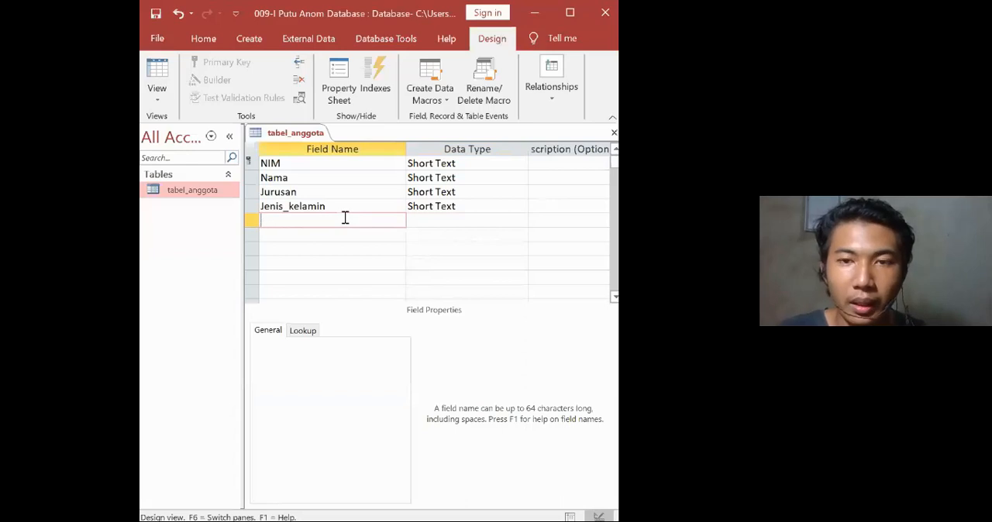
{"action": "type", "text": "L"}
{"action": "key", "text": "BackSpace"}
{"action": "type", "text": "Alamat"}
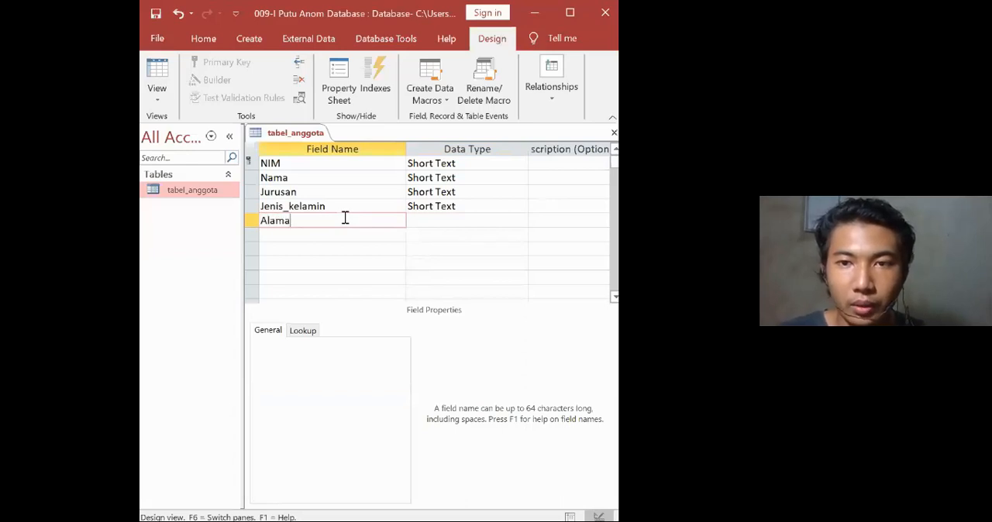
{"action": "key", "text": "Tab"}
{"action": "left_click", "coordinate": [520, 221]}
{"action": "left_click", "coordinate": [509, 238]}
Set the Alamat field's size to 30.
{"action": "left_click", "coordinate": [375, 347]}
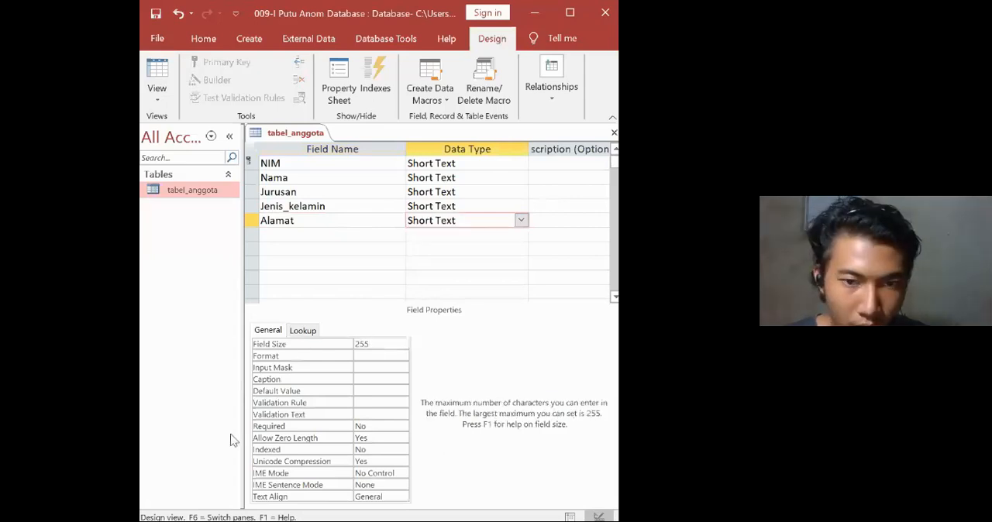
{"action": "key", "text": "BackSpace"}
{"action": "key", "text": "BackSpace"}
{"action": "key", "text": "BackSpace"}
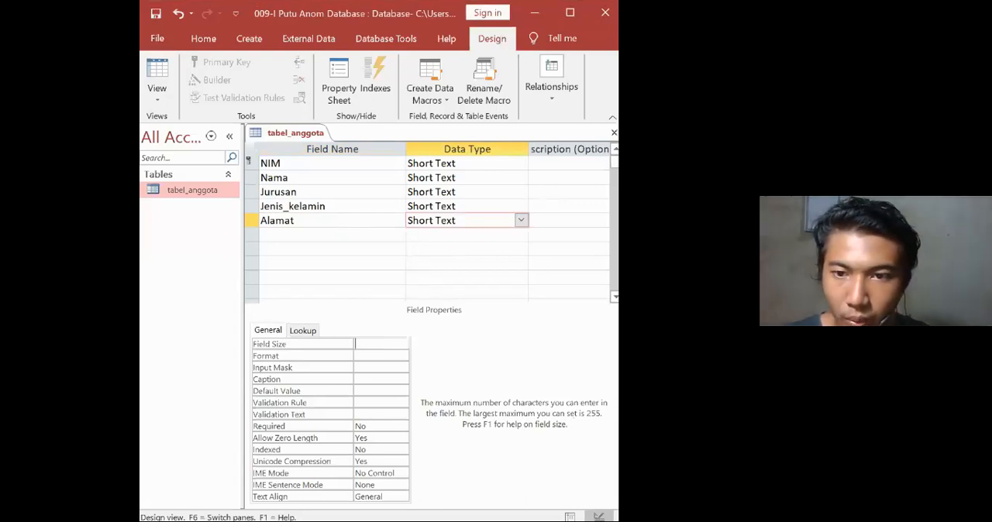
{"action": "type", "text": "30"}
{"action": "key", "text": "Return"}
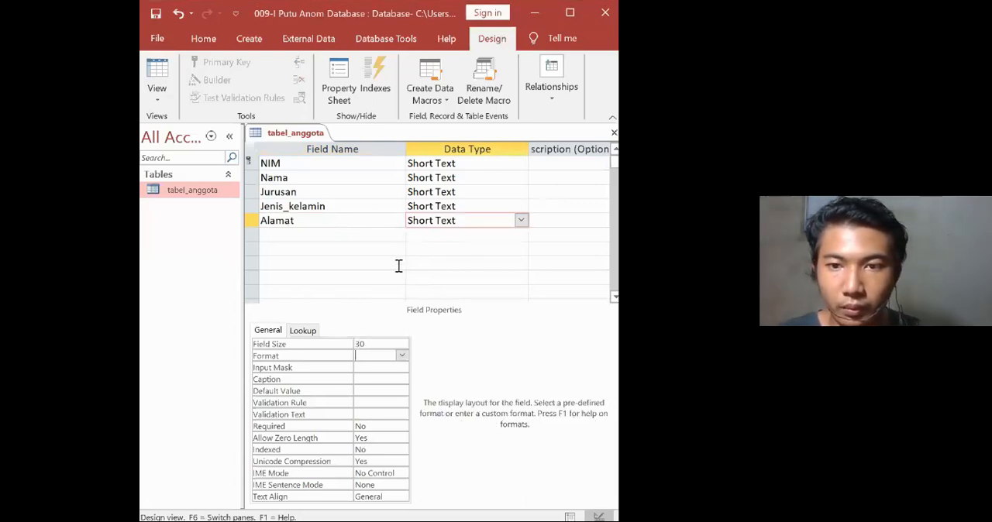
Add a Short Text field named No_telp below Alamat and set its field size to 15.
{"action": "left_click", "coordinate": [362, 234]}
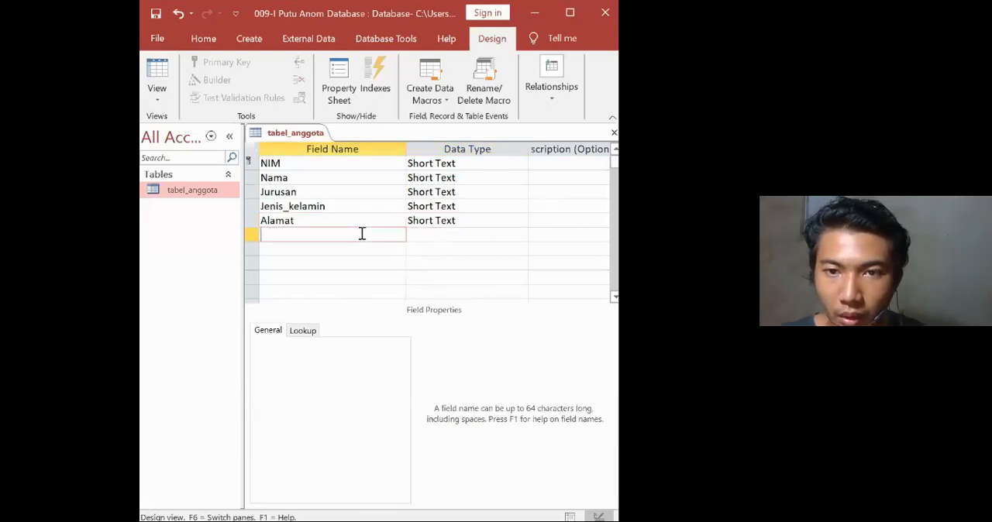
{"action": "type", "text": "No_telp"}
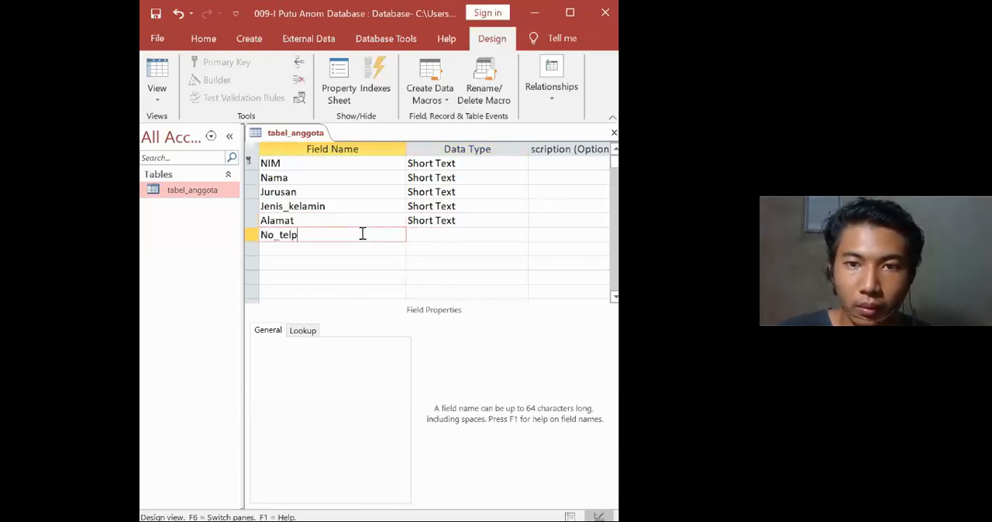
{"action": "key", "text": "Return"}
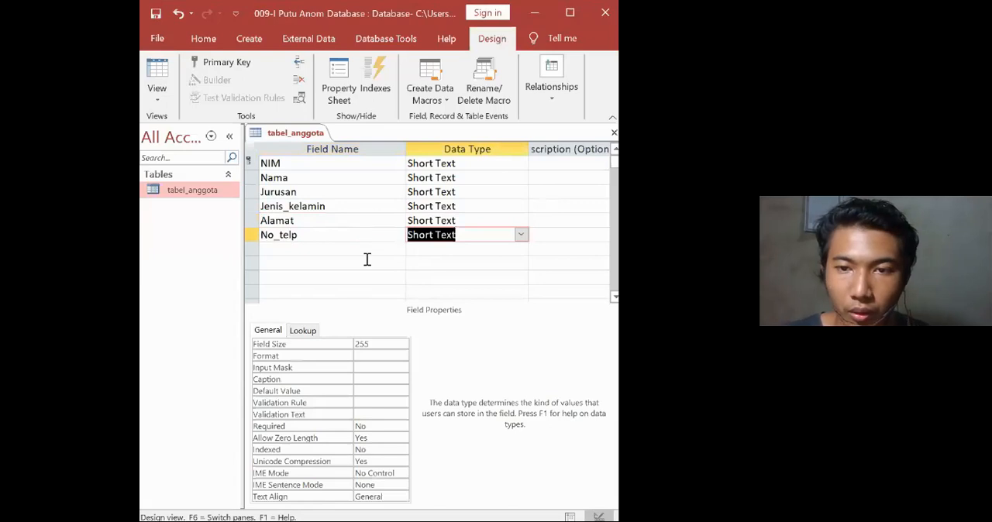
{"action": "left_click", "coordinate": [325, 345]}
{"action": "type", "text": "15"}
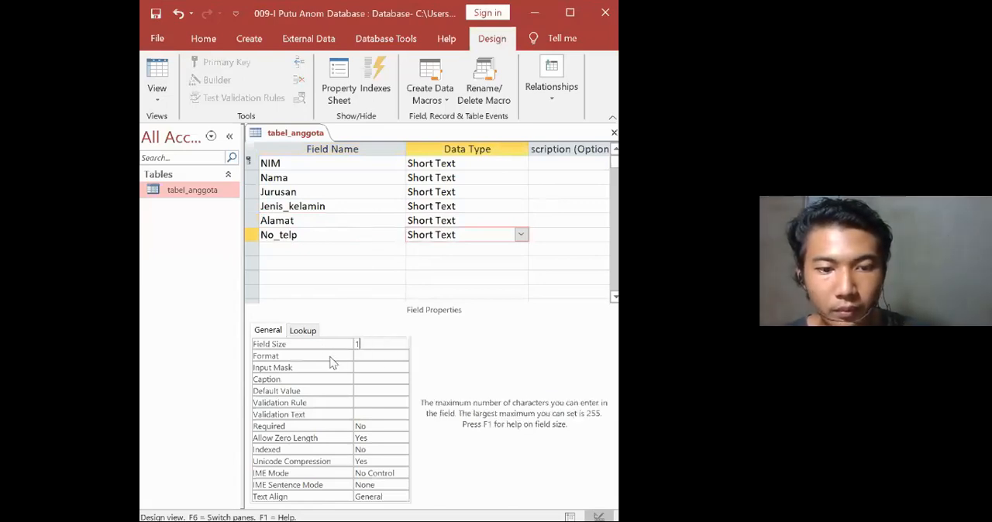
{"action": "left_click", "coordinate": [446, 251]}
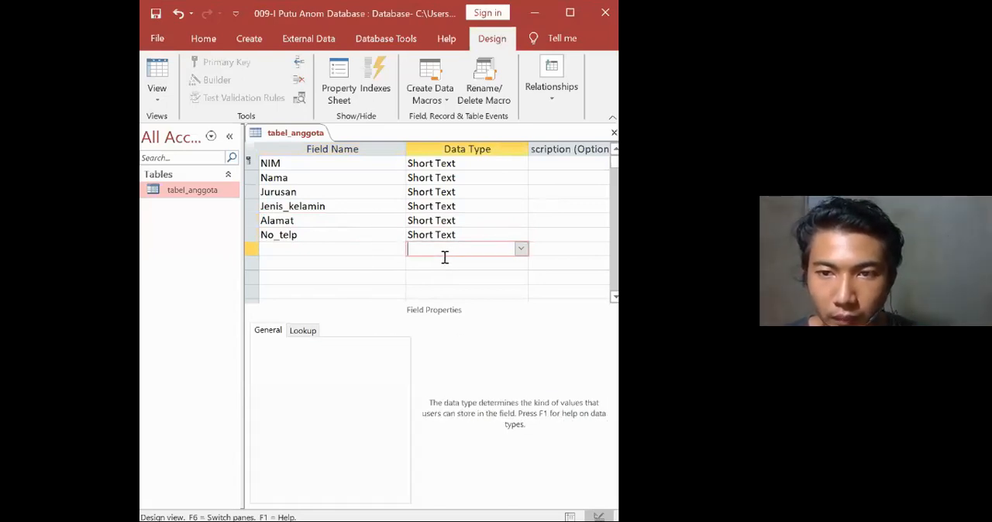
{"action": "left_click", "coordinate": [425, 235]}
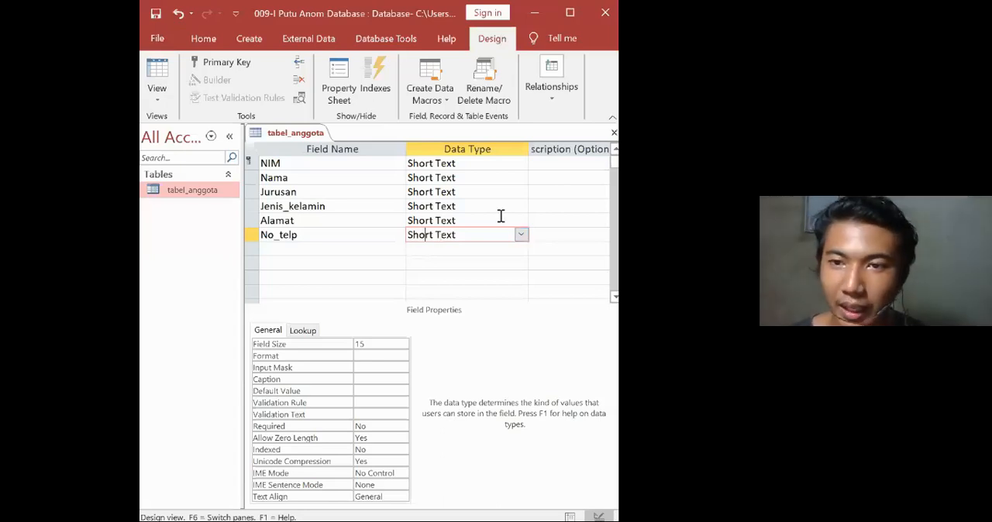
{"action": "left_click", "coordinate": [522, 235]}
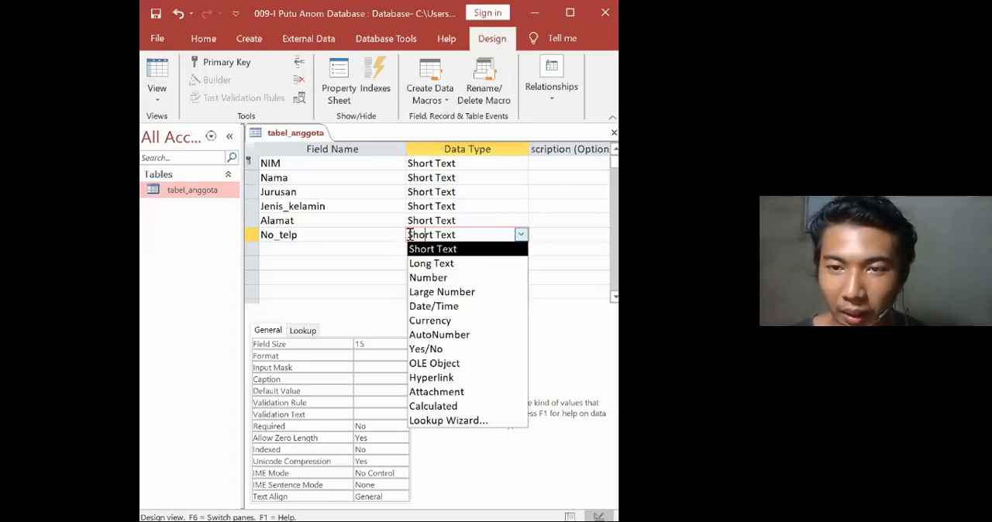
{"action": "left_click", "coordinate": [553, 220]}
{"action": "left_click", "coordinate": [519, 237]}
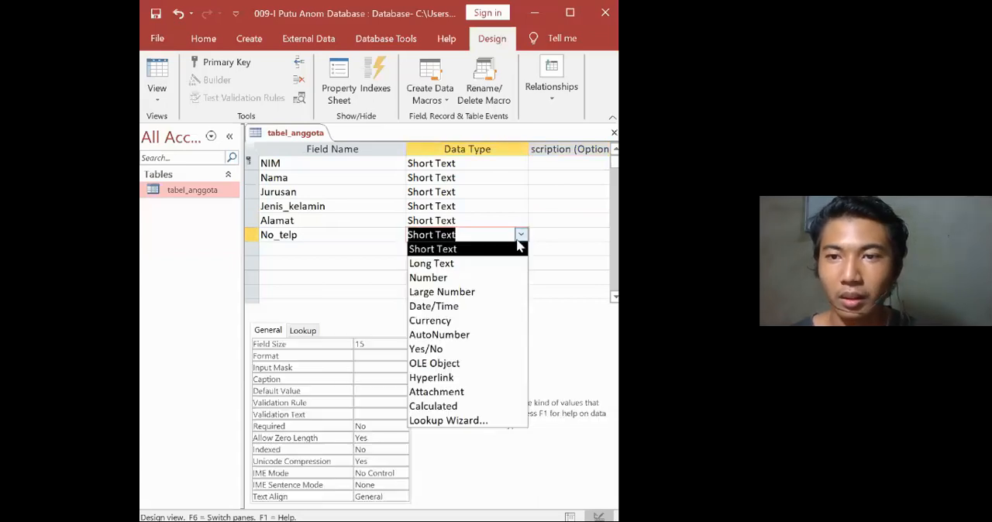
{"action": "left_click", "coordinate": [520, 245]}
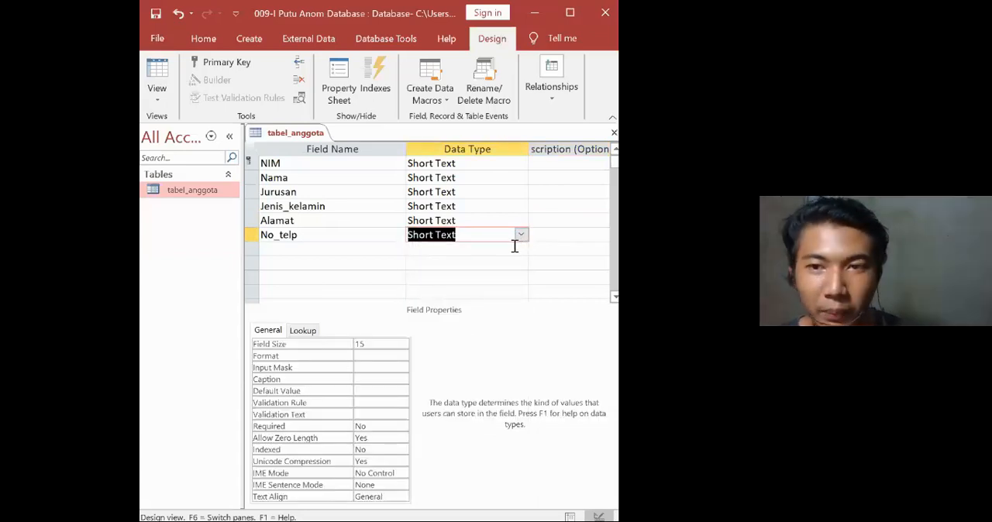
Save the tabel_anggota table design and switch the table to Datasheet View.
{"action": "key", "text": "ctrl+s"}
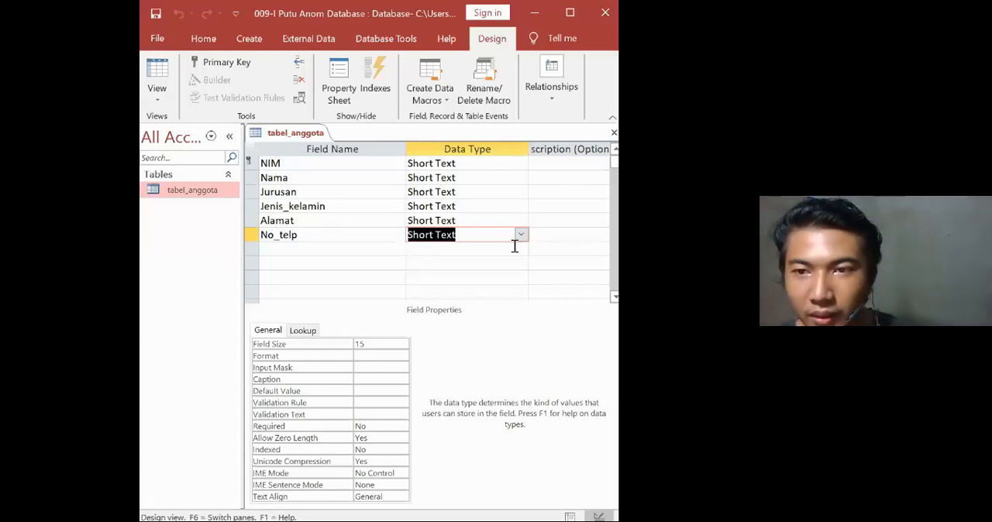
{"action": "left_click", "coordinate": [157, 97]}
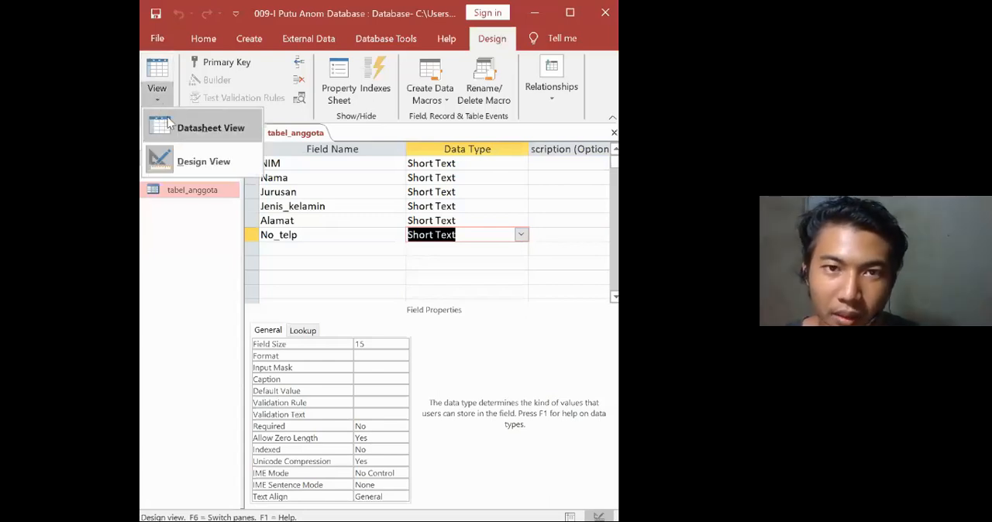
{"action": "left_click", "coordinate": [167, 116]}
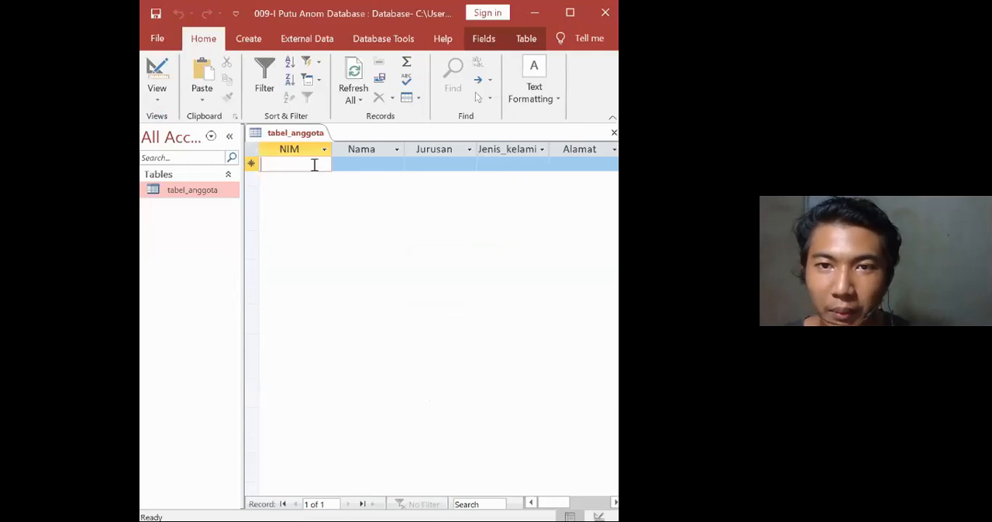